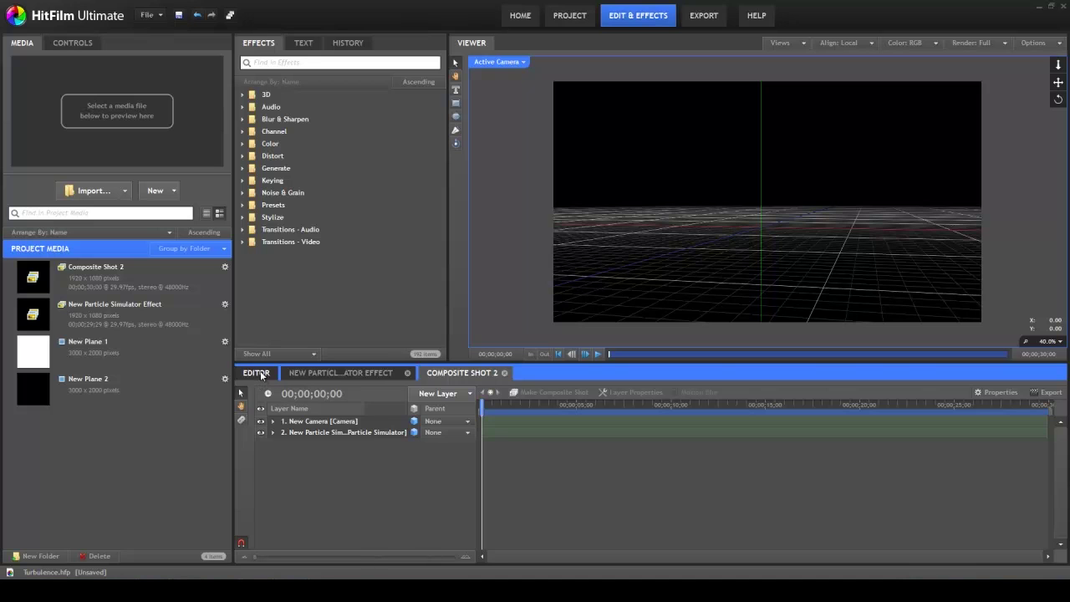
- Check the Editor timeline, then return to Composite Shot 2 and play it to show the particles
{"action": "left_click", "coordinate": [256, 373]}
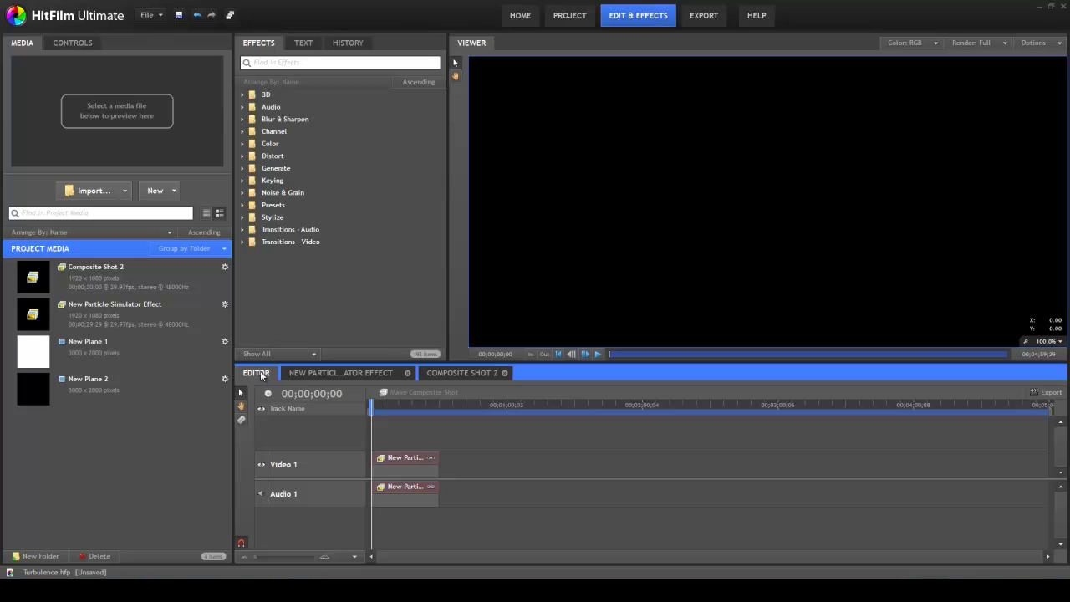
{"action": "left_click", "coordinate": [463, 372]}
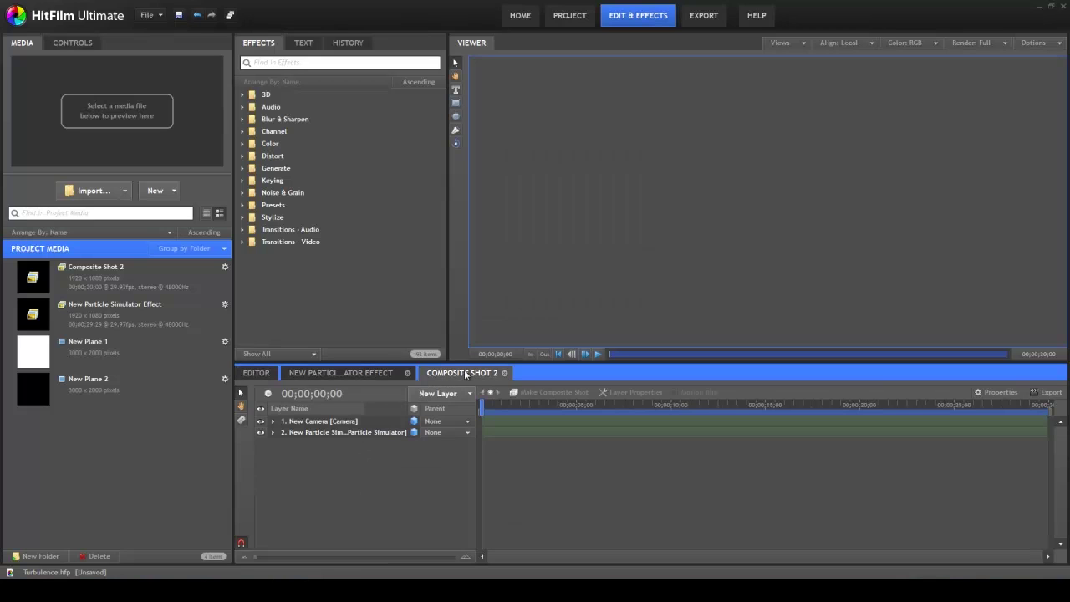
{"action": "left_click", "coordinate": [598, 353]}
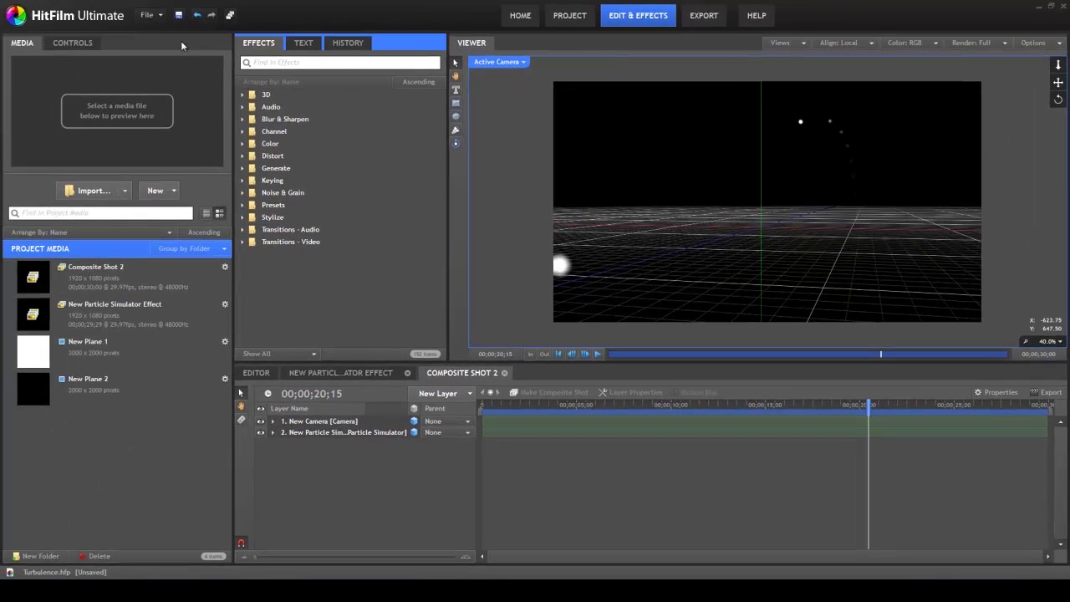
- Widen the effects and left media panels and raise the top of the timeline
{"action": "left_click", "coordinate": [181, 43]}
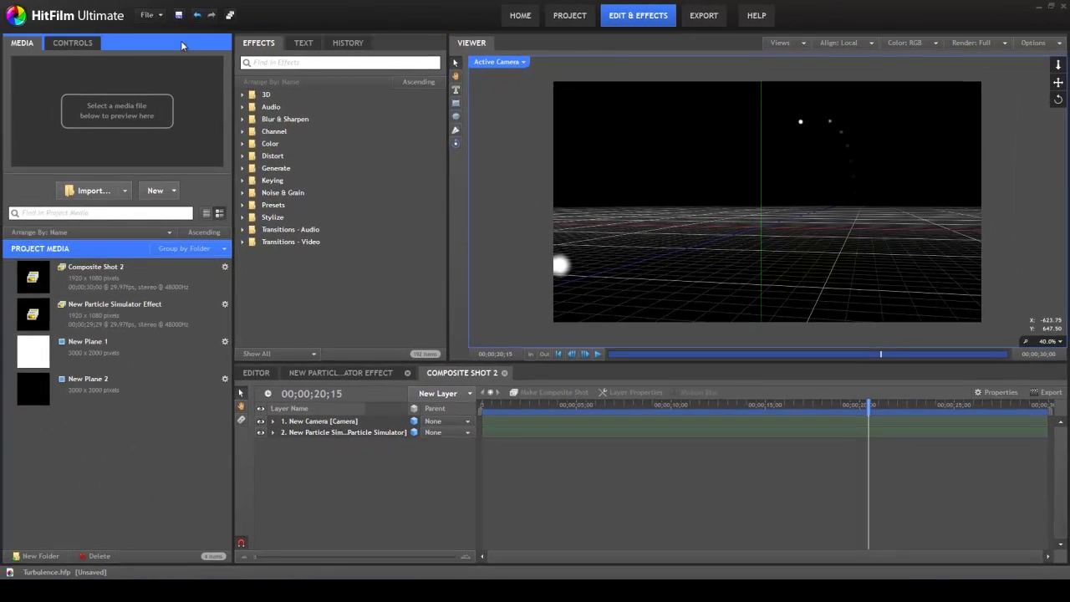
{"action": "left_click", "coordinate": [595, 377]}
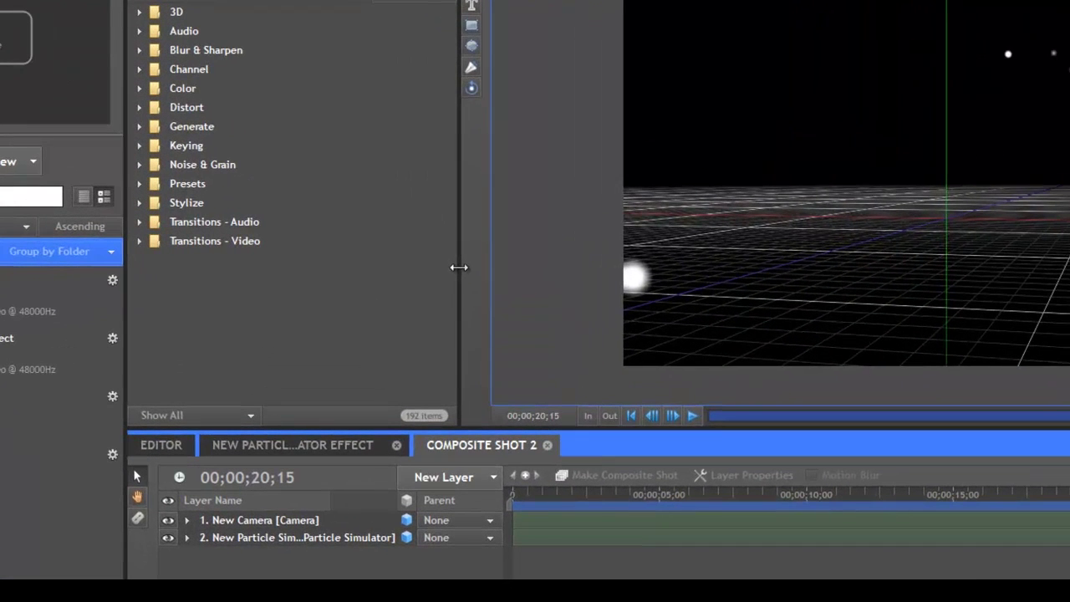
{"action": "left_click_drag", "start_coordinate": [447, 260], "coordinate": [511, 267]}
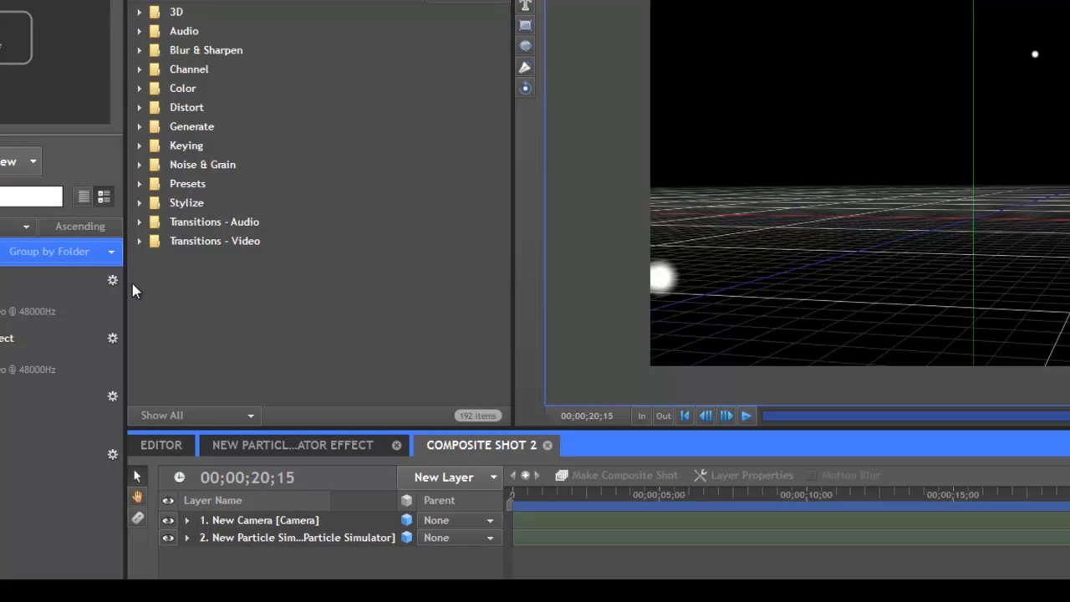
{"action": "left_click_drag", "start_coordinate": [123, 291], "coordinate": [198, 292]}
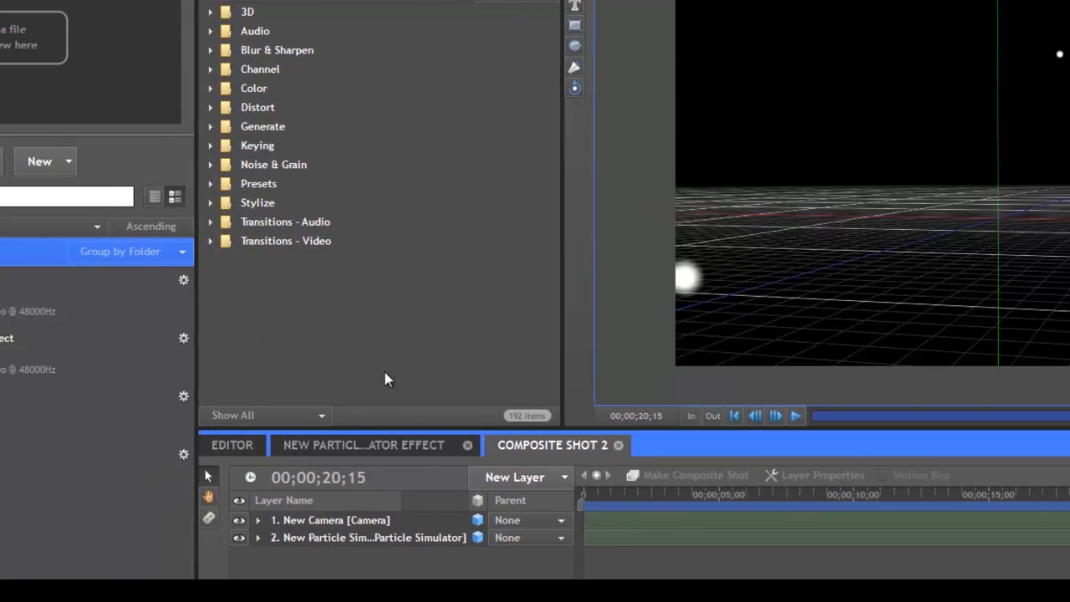
{"action": "left_click_drag", "start_coordinate": [400, 424], "coordinate": [400, 406]}
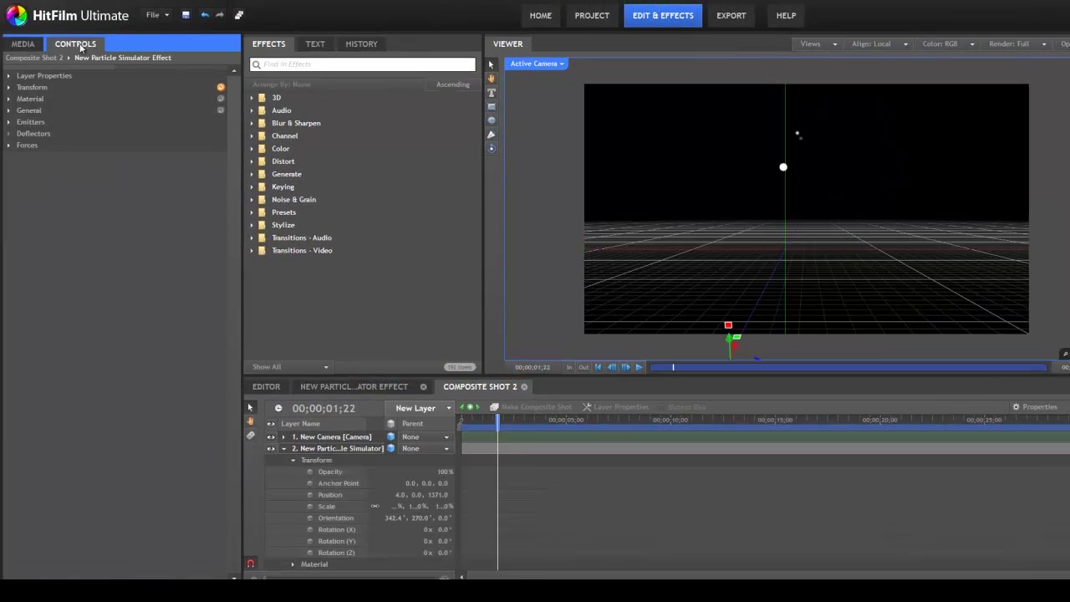
- In Controls, expand Emitters > Emitter > Particle Systems > Particle System > Appearance
{"action": "left_click", "coordinate": [8, 121]}
{"action": "left_click", "coordinate": [20, 134]}
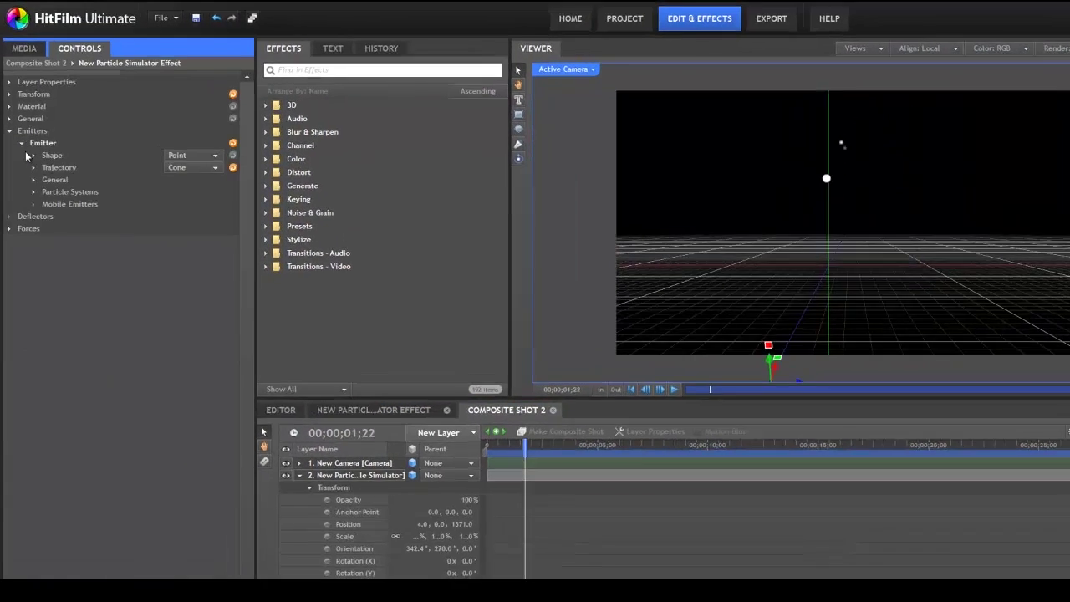
{"action": "left_click", "coordinate": [34, 193]}
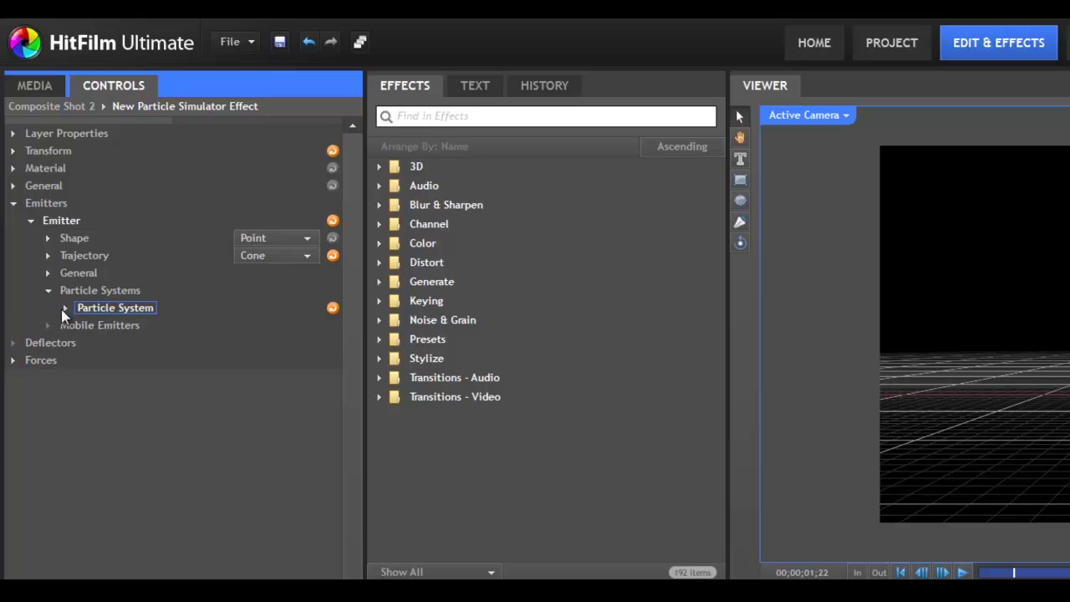
{"action": "left_click", "coordinate": [65, 308]}
{"action": "left_click", "coordinate": [82, 344]}
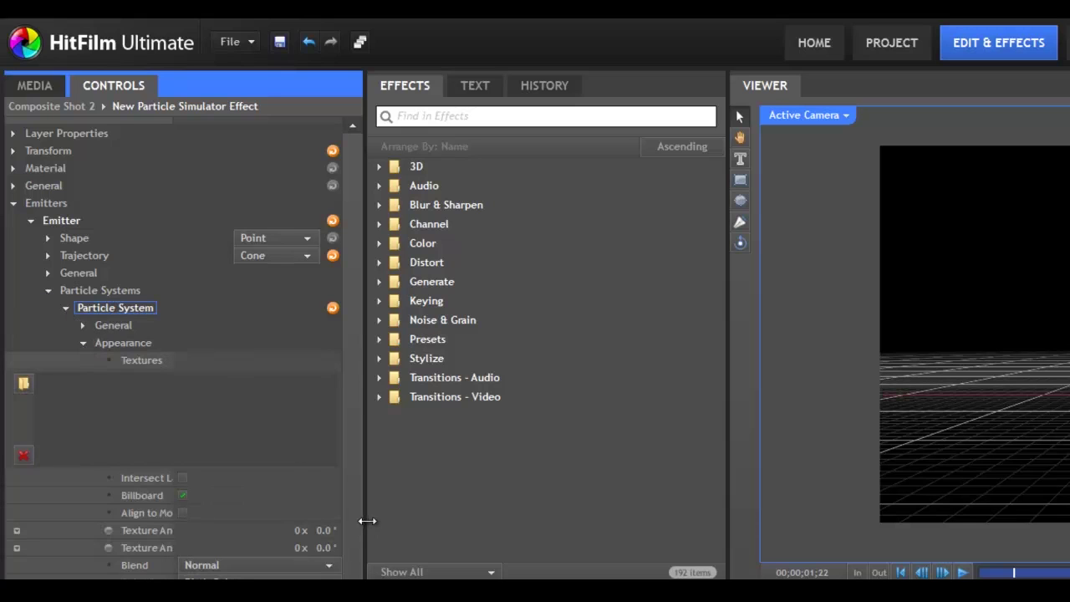
- Widen the Controls panel and make the timeline taller to show Transform, Emitters, Deflectors and Forces
{"action": "left_click_drag", "start_coordinate": [368, 521], "coordinate": [445, 520]}
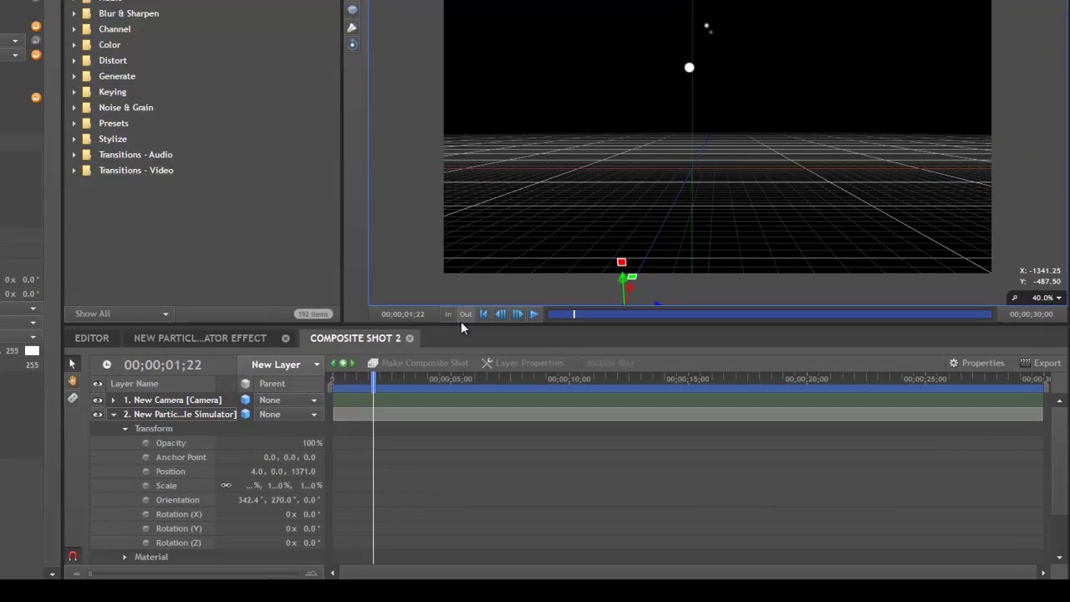
{"action": "left_click_drag", "start_coordinate": [460, 324], "coordinate": [460, 247]}
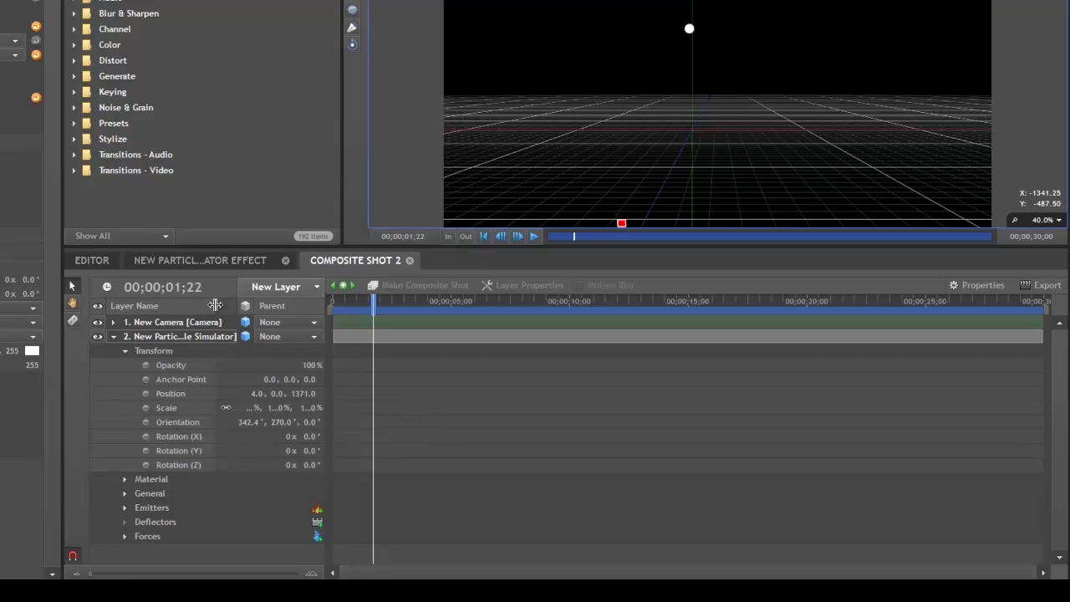
- Widen the Controls property-name column and the timeline's value and Layer Name columns
{"action": "mouse_move", "coordinate": [215, 304]}
{"action": "left_mouse_down"}
{"action": "mouse_move", "coordinate": [234, 304]}
{"action": "mouse_move", "coordinate": [215, 304]}
{"action": "left_mouse_up"}
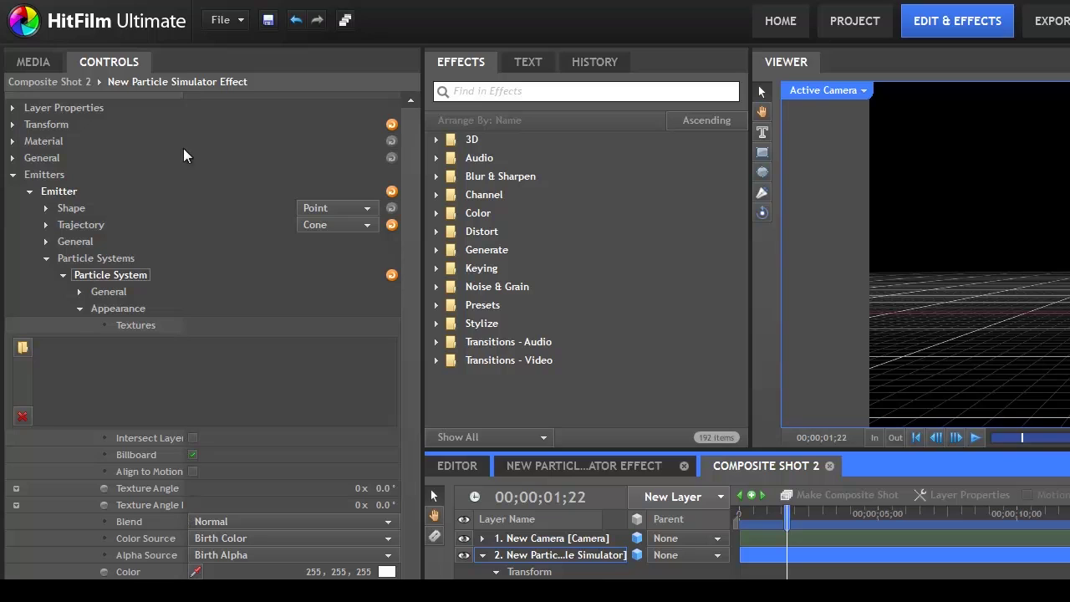
{"action": "left_click_drag", "start_coordinate": [185, 100], "coordinate": [243, 99]}
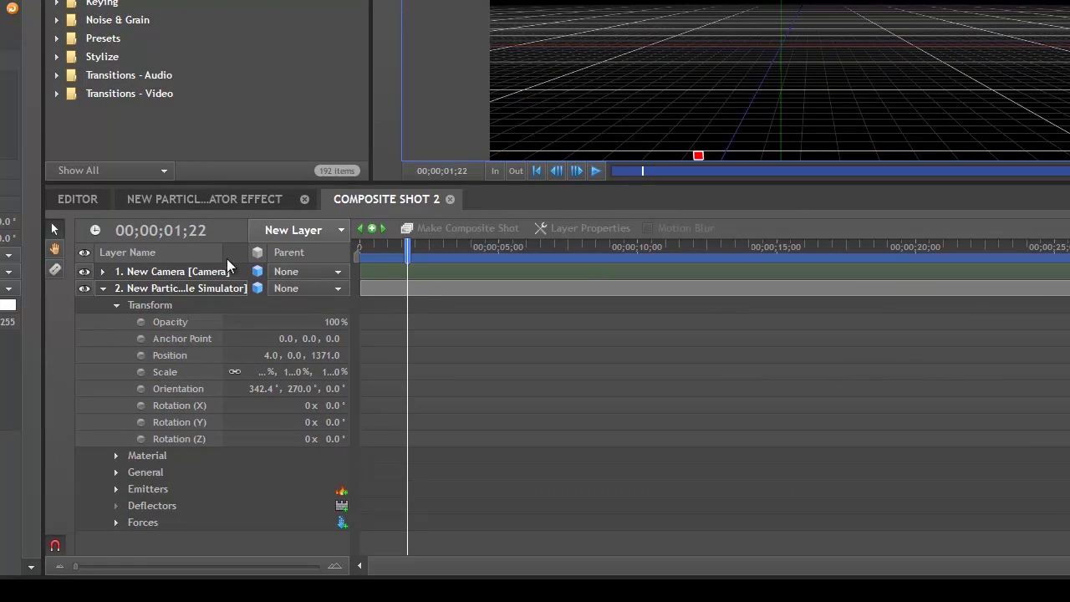
{"action": "mouse_move", "coordinate": [222, 253]}
{"action": "left_mouse_down"}
{"action": "mouse_move", "coordinate": [240, 254]}
{"action": "mouse_move", "coordinate": [229, 257]}
{"action": "left_mouse_up"}
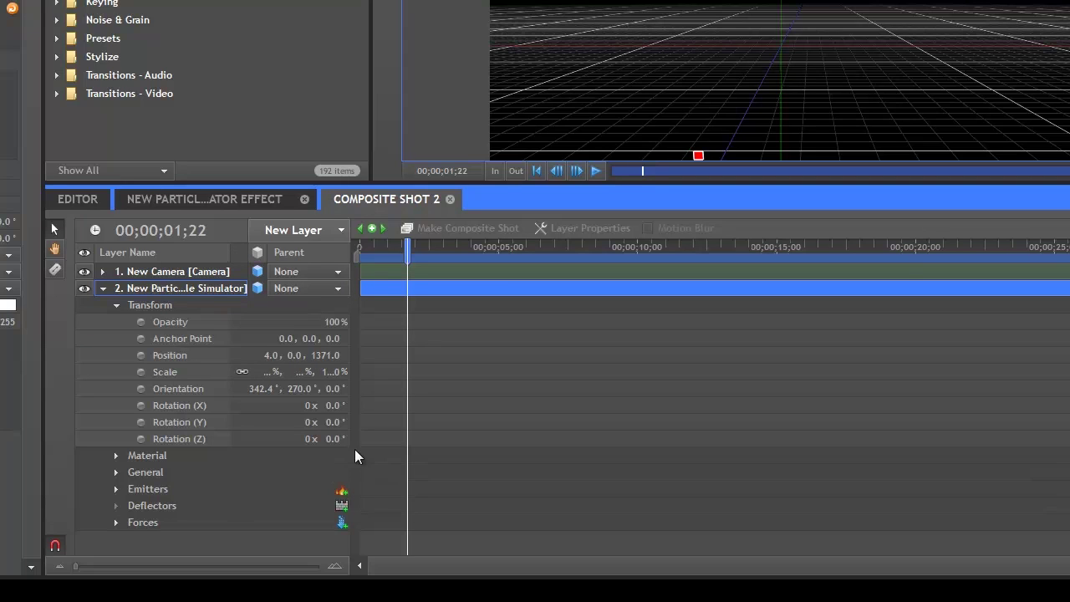
{"action": "left_click_drag", "start_coordinate": [349, 447], "coordinate": [430, 449]}
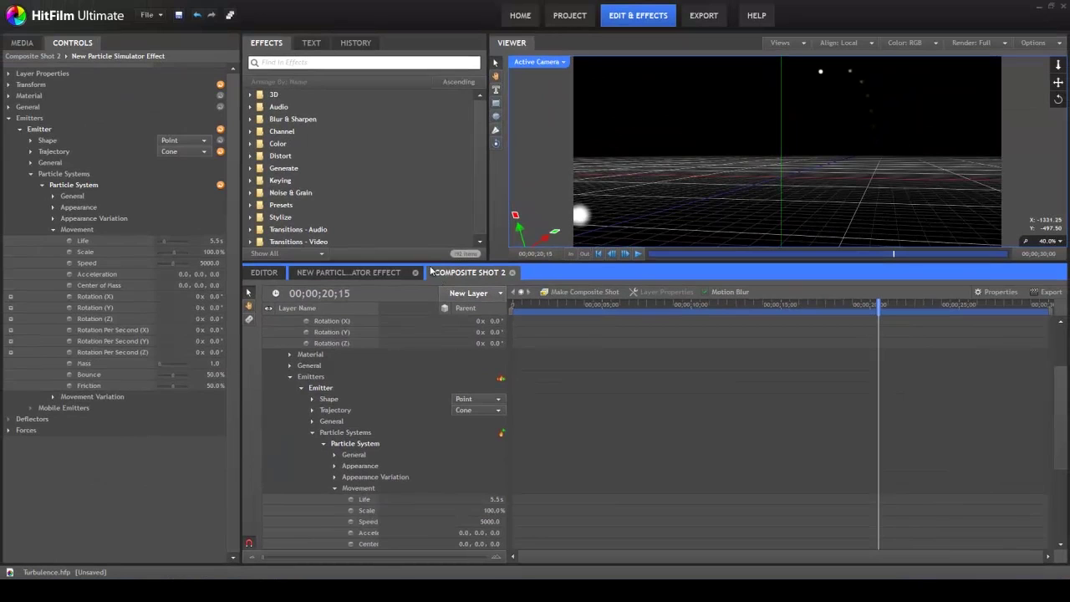
- Shrink the timeline, move History, Effects and Text into the left group, then widen that group
{"action": "left_click_drag", "start_coordinate": [429, 263], "coordinate": [426, 336]}
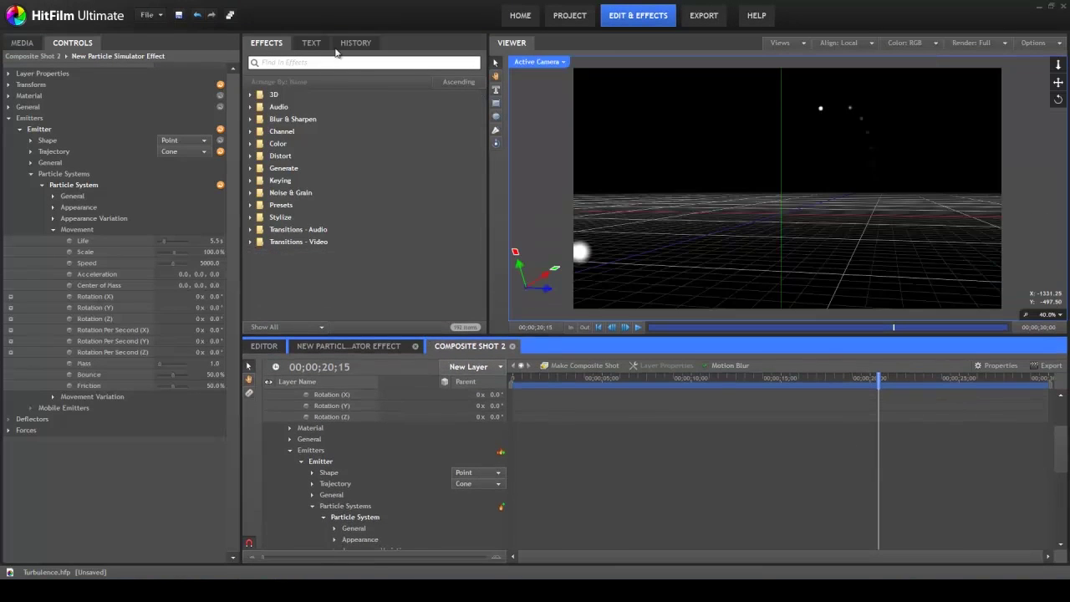
{"action": "left_click_drag", "start_coordinate": [353, 47], "coordinate": [171, 38]}
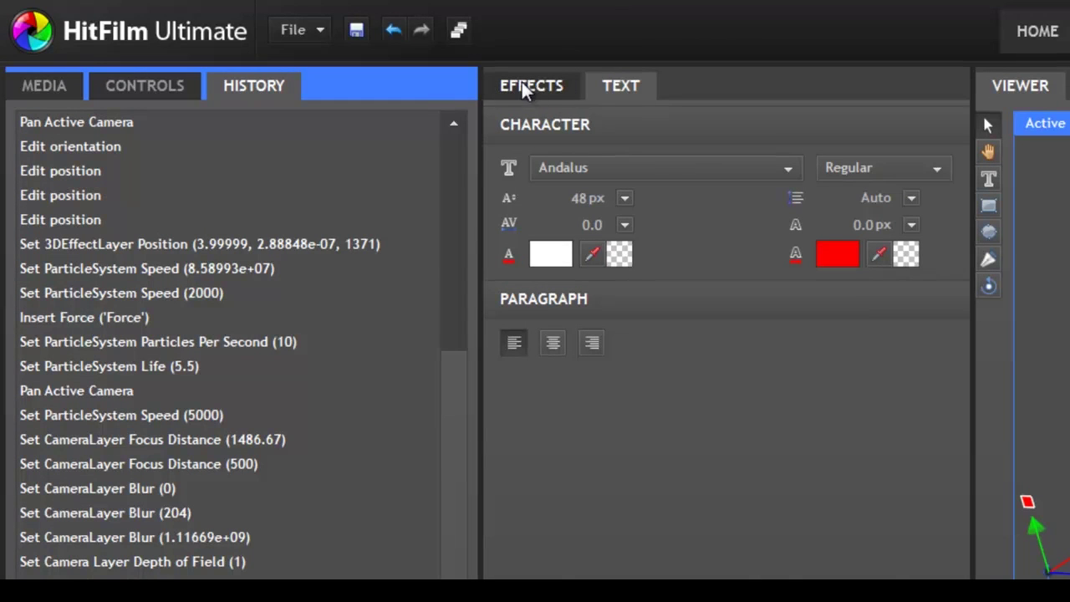
{"action": "left_click_drag", "start_coordinate": [522, 82], "coordinate": [412, 75]}
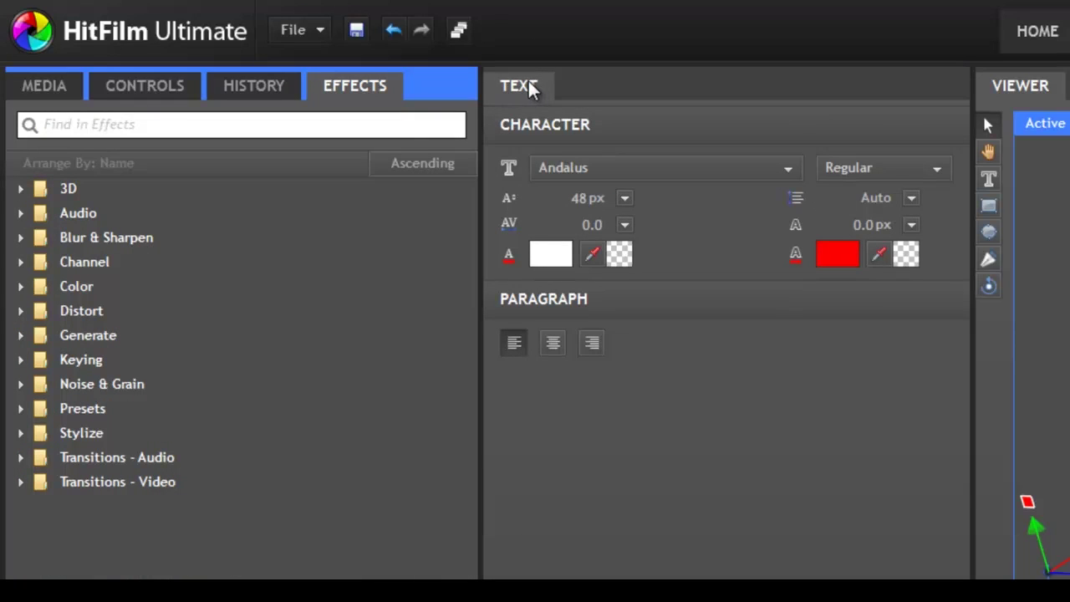
{"action": "left_click_drag", "start_coordinate": [531, 86], "coordinate": [446, 87]}
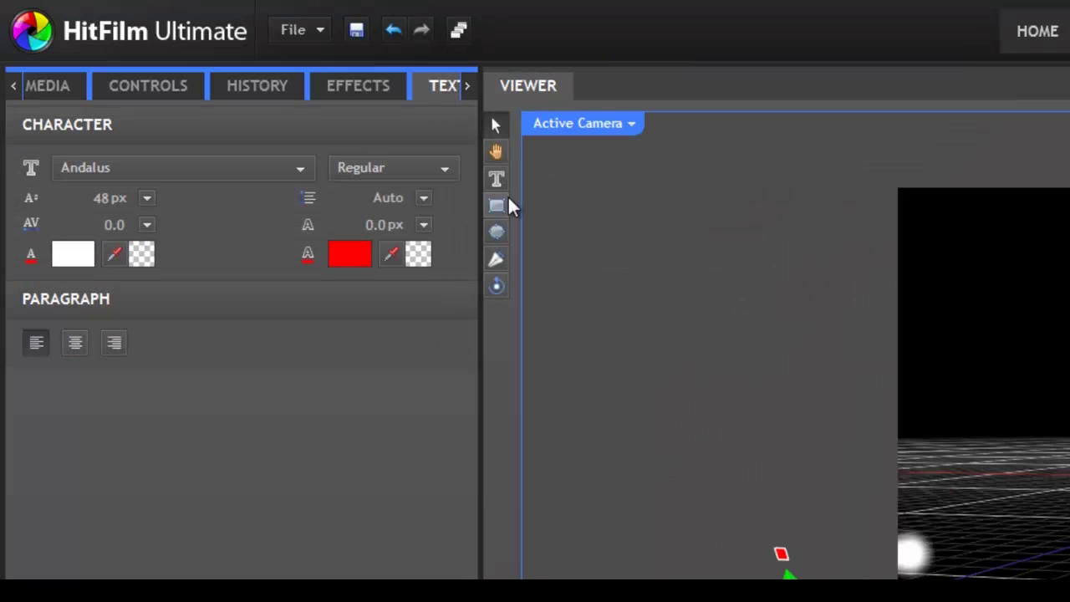
{"action": "left_click_drag", "start_coordinate": [479, 345], "coordinate": [535, 344]}
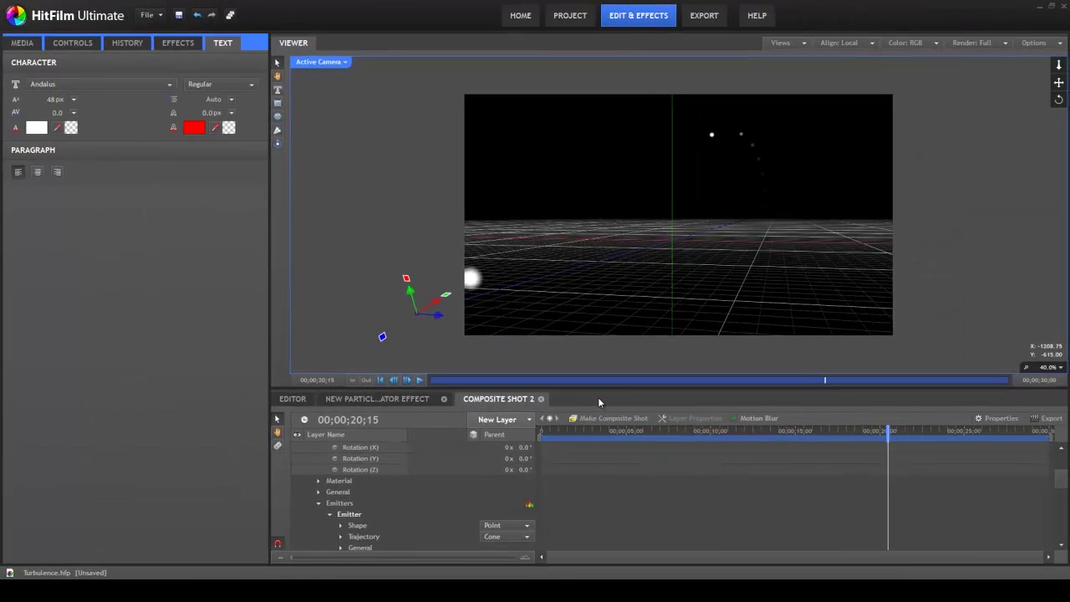
- Dock the Composite Shot 2 timeline along the full bottom edge and make the viewer taller
{"action": "left_click", "coordinate": [598, 402]}
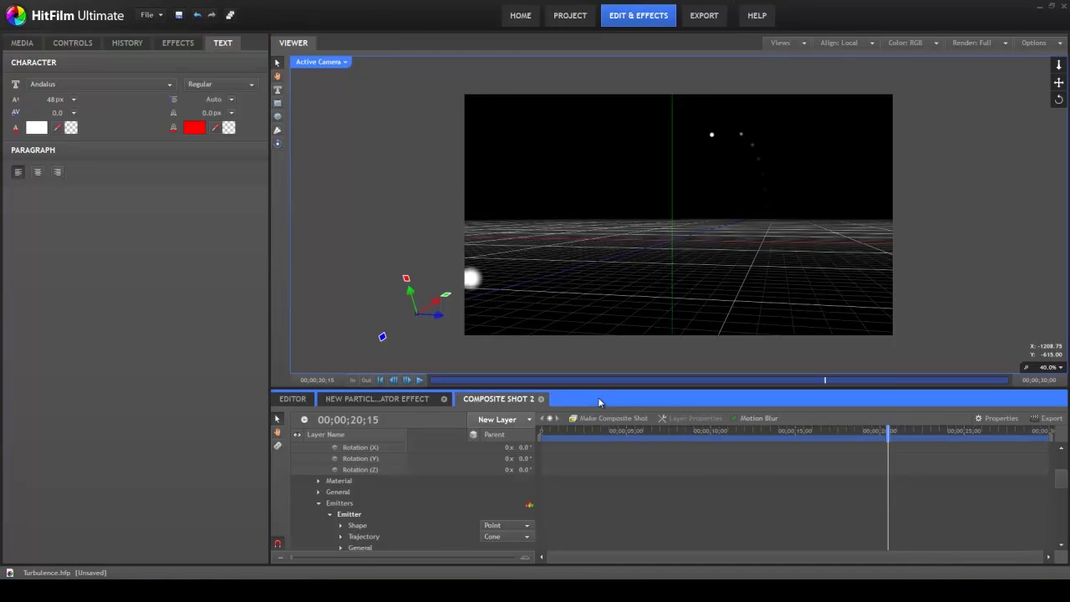
{"action": "left_click_drag", "start_coordinate": [673, 399], "coordinate": [608, 567]}
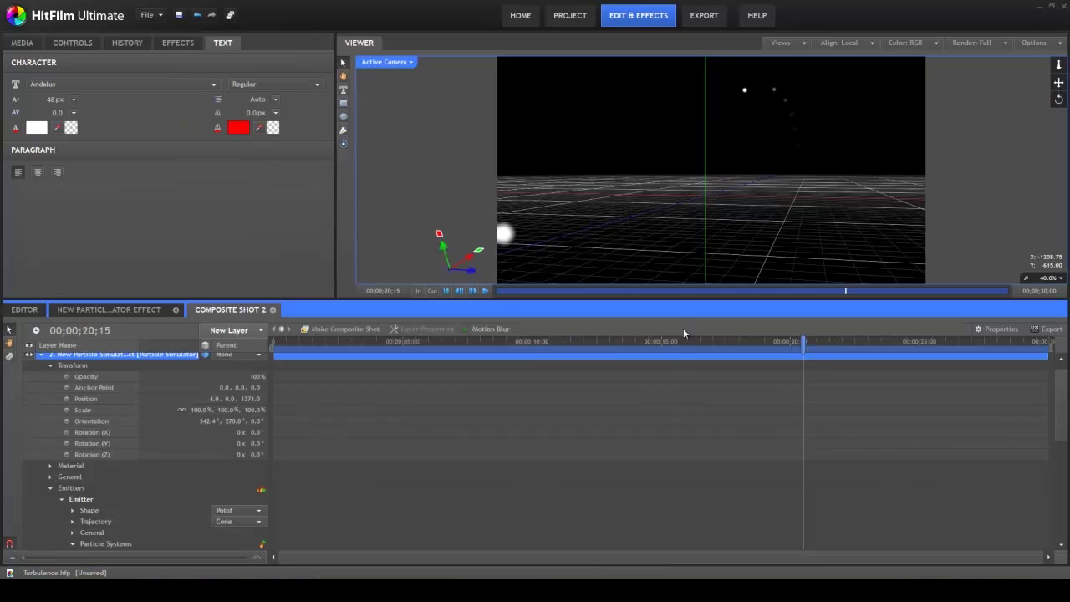
{"action": "left_click_drag", "start_coordinate": [684, 302], "coordinate": [684, 347]}
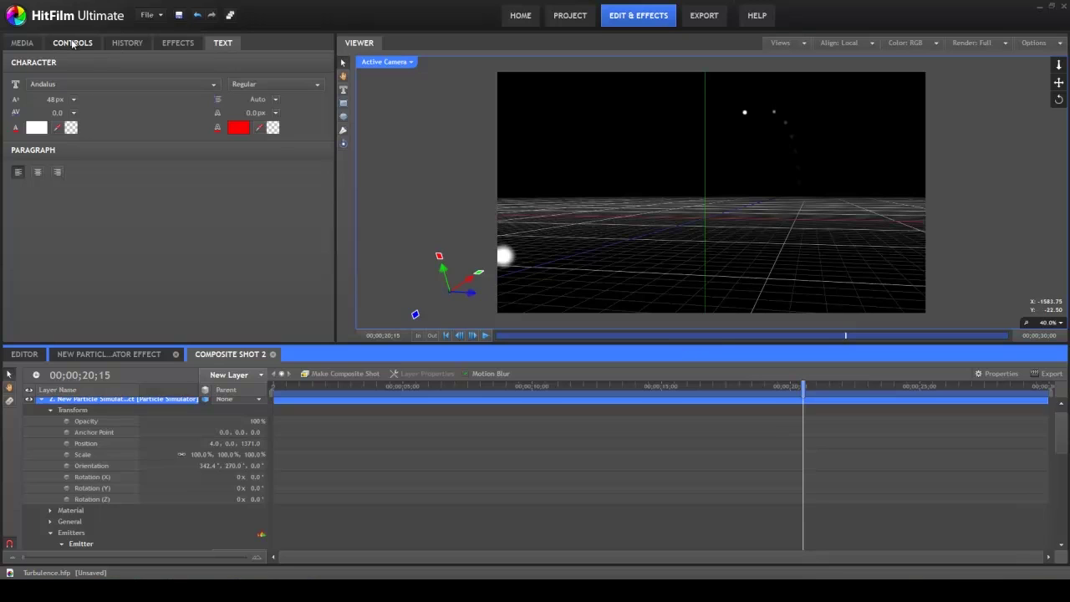
- Dock Controls as a narrow right-hand column and Effects as its own column beside the viewer
{"action": "left_click", "coordinate": [71, 44]}
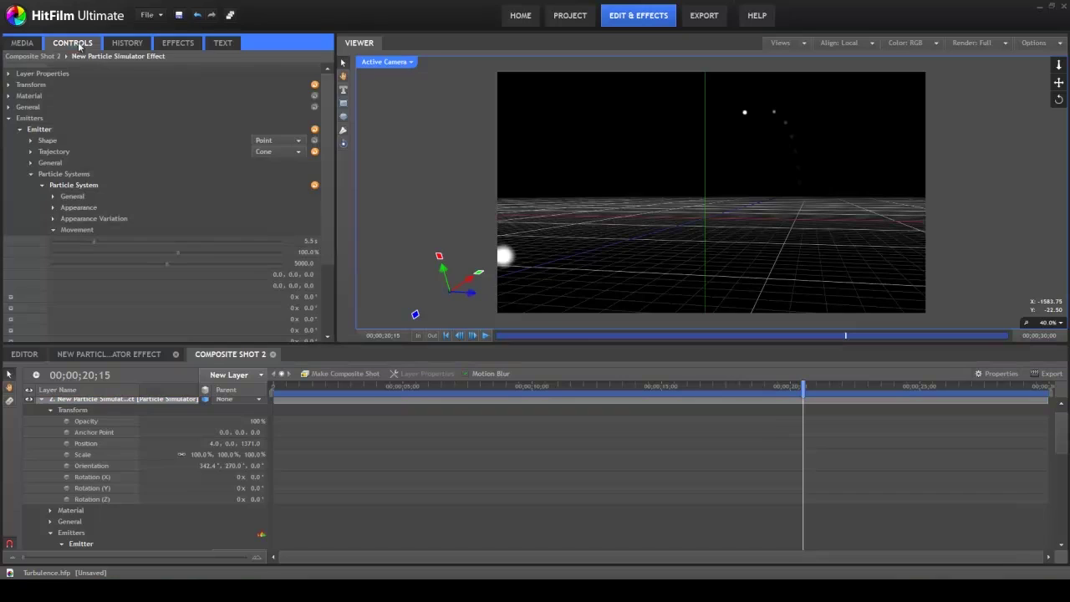
{"action": "left_click_drag", "start_coordinate": [71, 43], "coordinate": [1066, 153]}
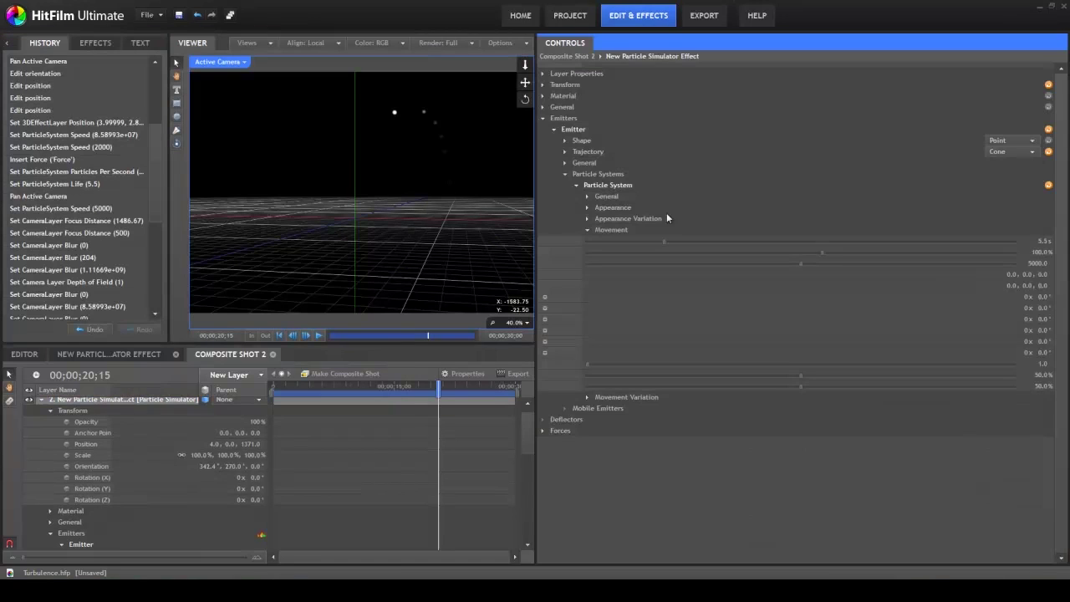
{"action": "left_click_drag", "start_coordinate": [538, 215], "coordinate": [840, 215]}
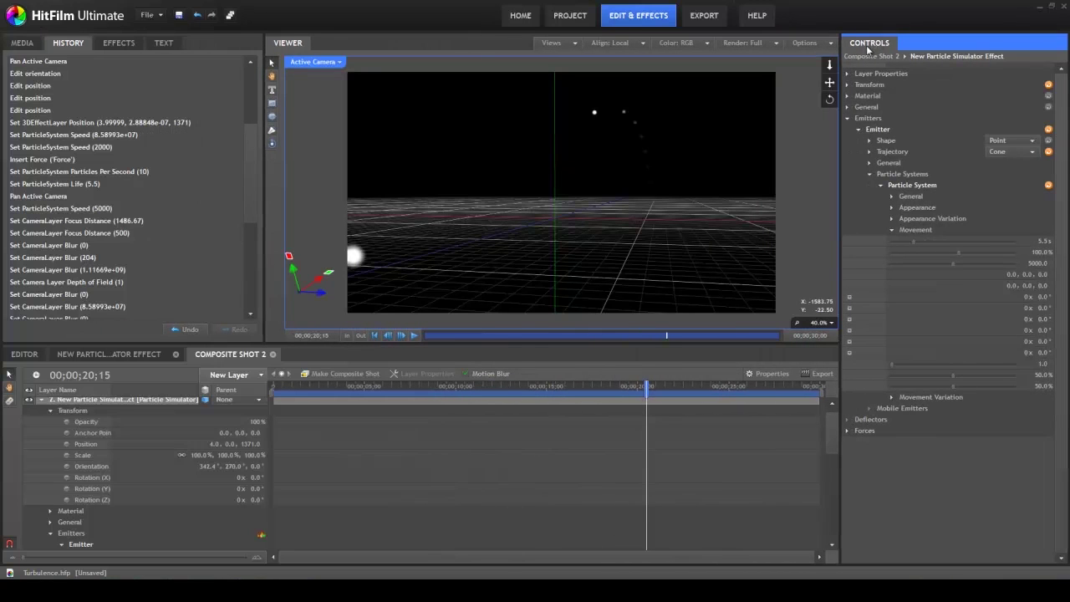
{"action": "left_click", "coordinate": [123, 44]}
{"action": "left_click_drag", "start_coordinate": [123, 44], "coordinate": [524, 197]}
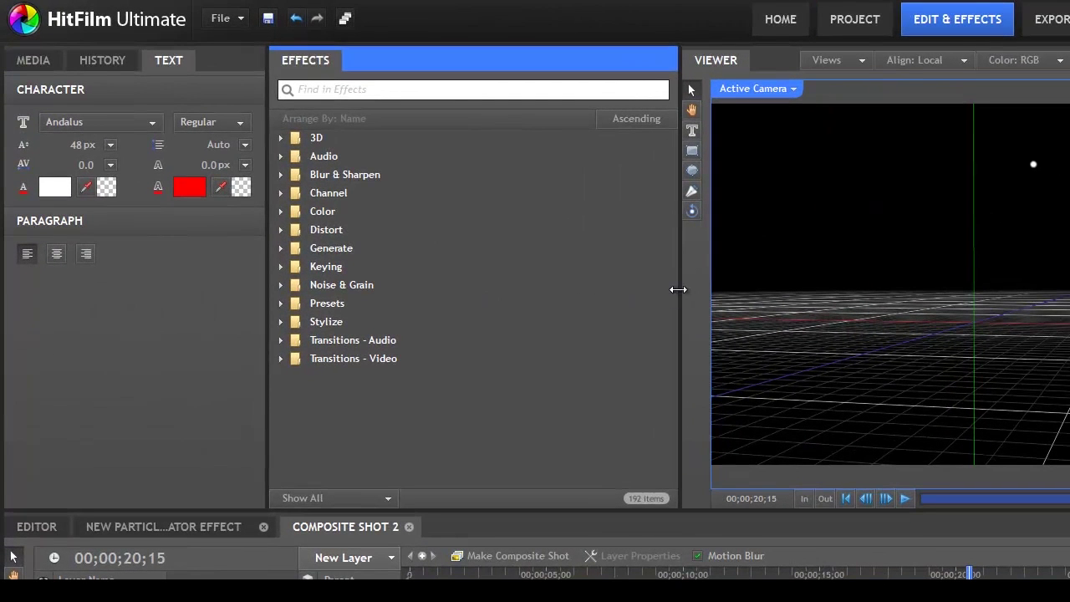
- Narrow the Effects panel to widen the viewer, then float the Text panel as a separate window
{"action": "left_click_drag", "start_coordinate": [678, 289], "coordinate": [590, 292]}
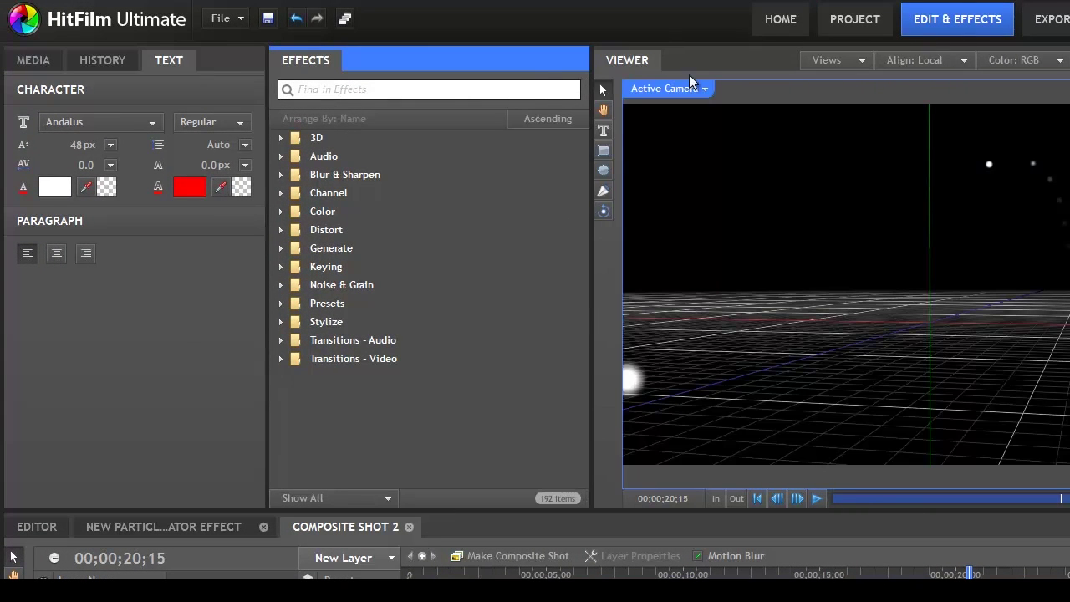
{"action": "left_click", "coordinate": [177, 62]}
{"action": "left_click", "coordinate": [207, 65]}
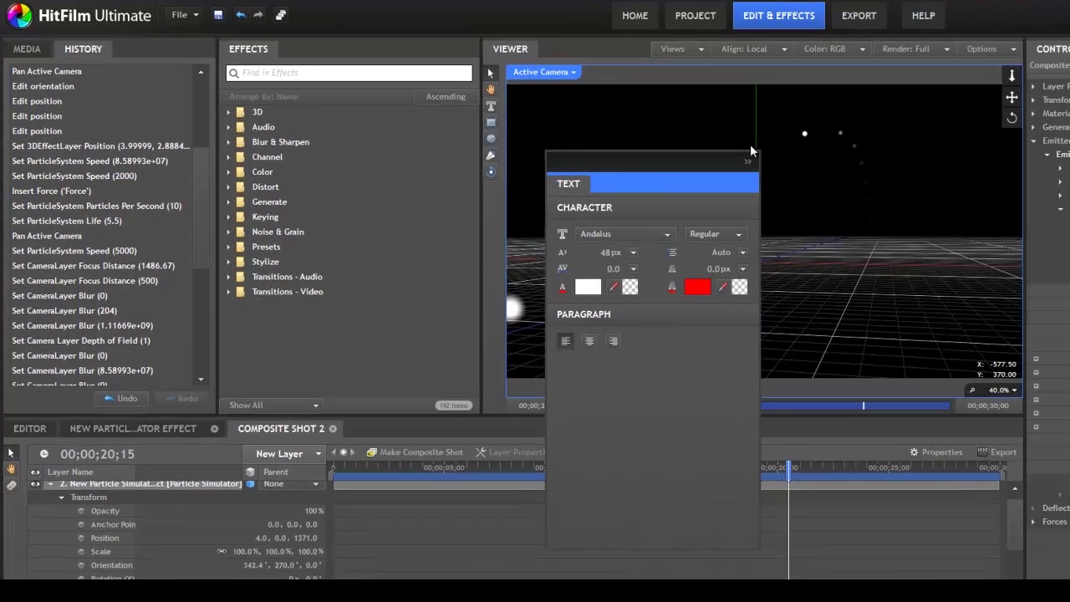
{"action": "left_click_drag", "start_coordinate": [840, 188], "coordinate": [531, 177]}
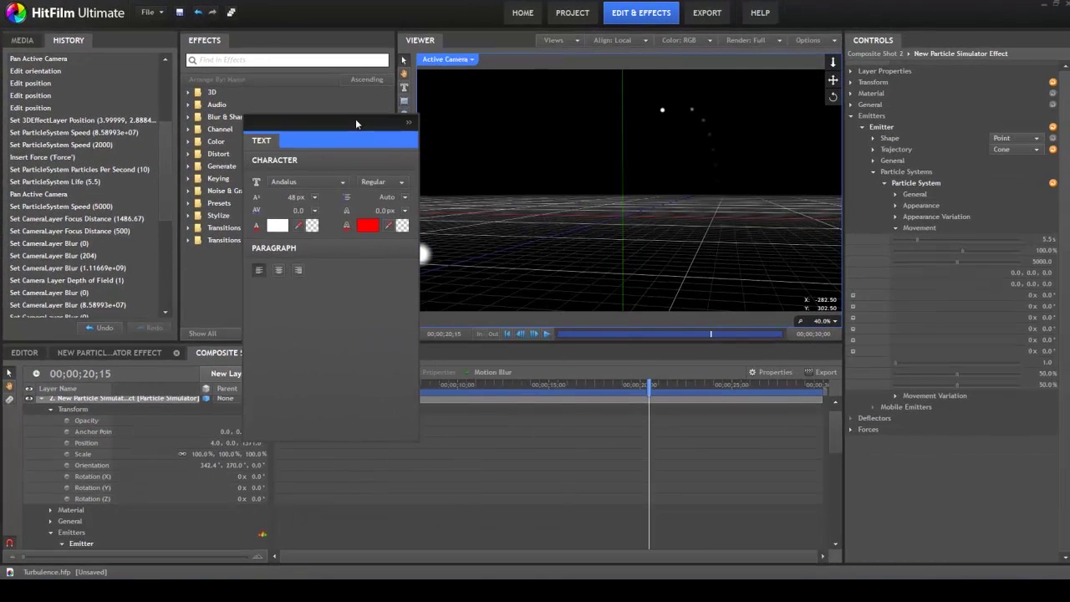
{"action": "left_click_drag", "start_coordinate": [355, 124], "coordinate": [255, 137]}
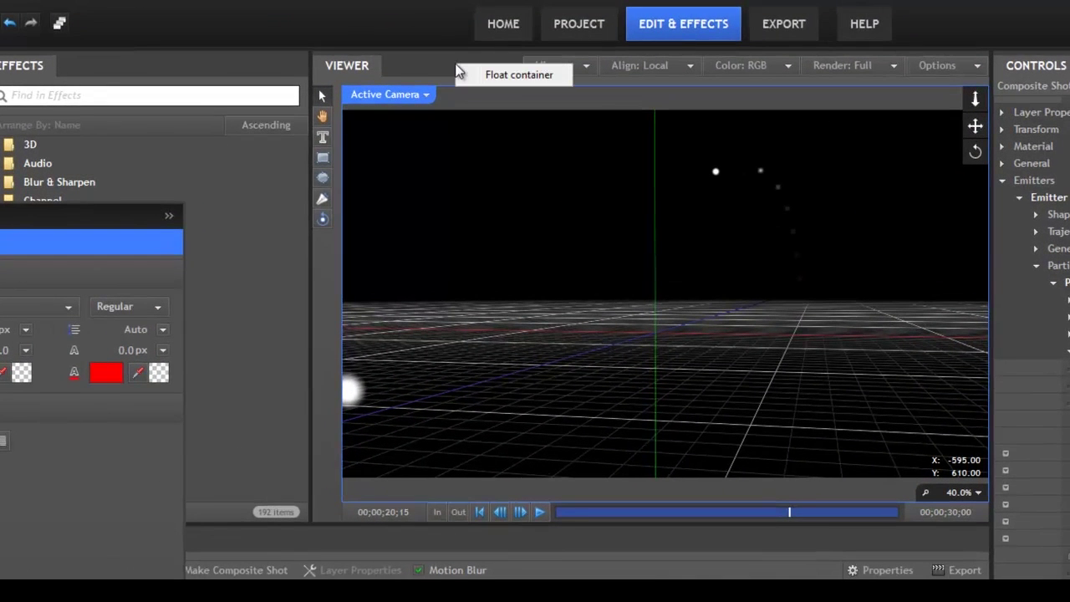
- Float the Viewer as its own window and dock the Text panel back beside History
{"action": "left_click", "coordinate": [522, 76]}
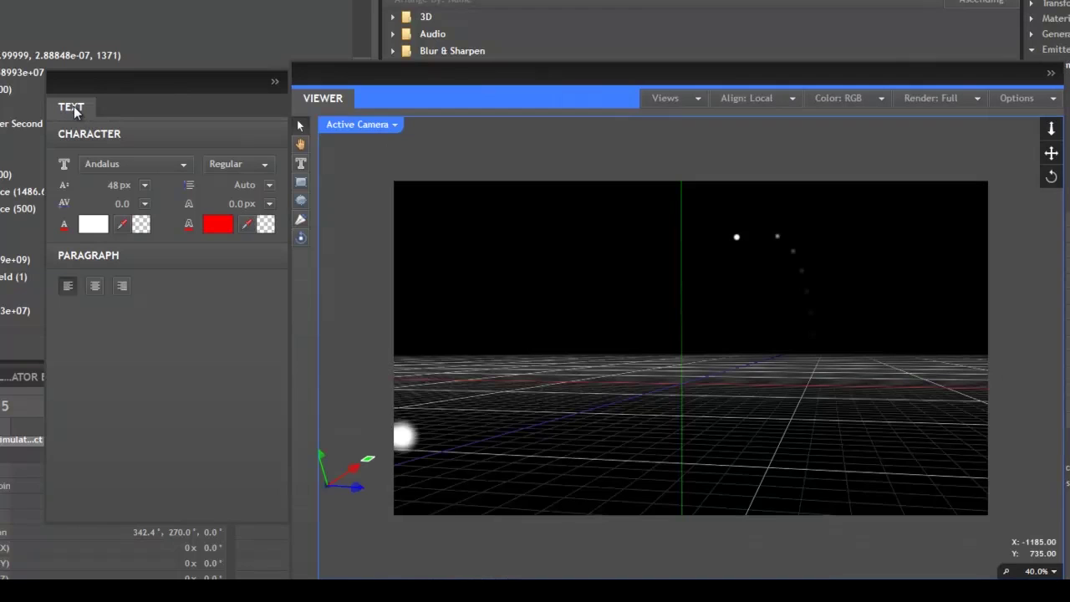
{"action": "left_click", "coordinate": [74, 110]}
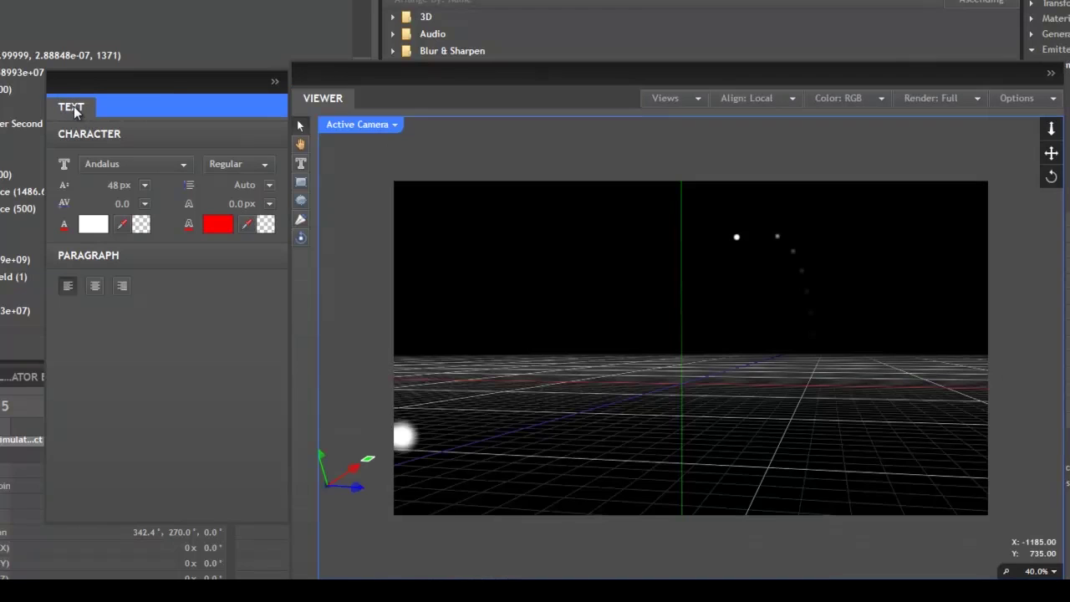
{"action": "double_click", "coordinate": [73, 109]}
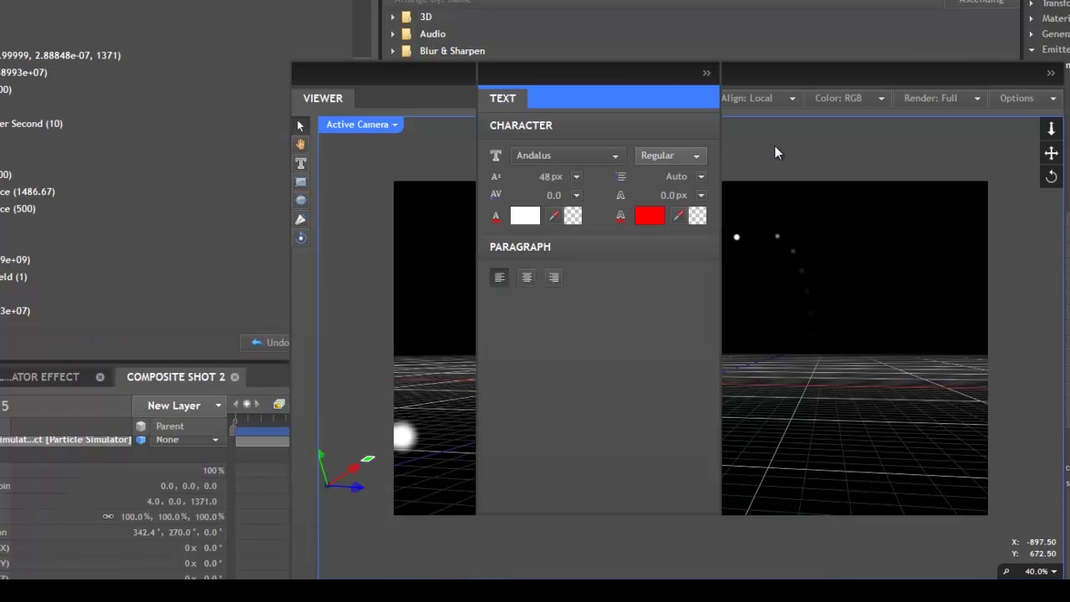
{"action": "left_click_drag", "start_coordinate": [489, 73], "coordinate": [184, 22]}
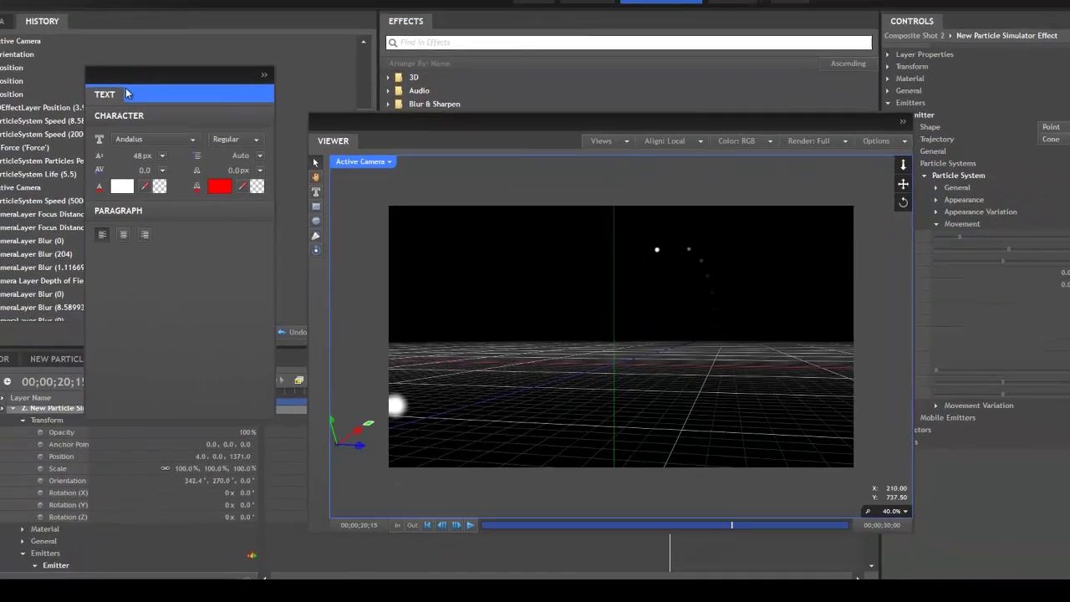
{"action": "left_click_drag", "start_coordinate": [126, 93], "coordinate": [95, 21]}
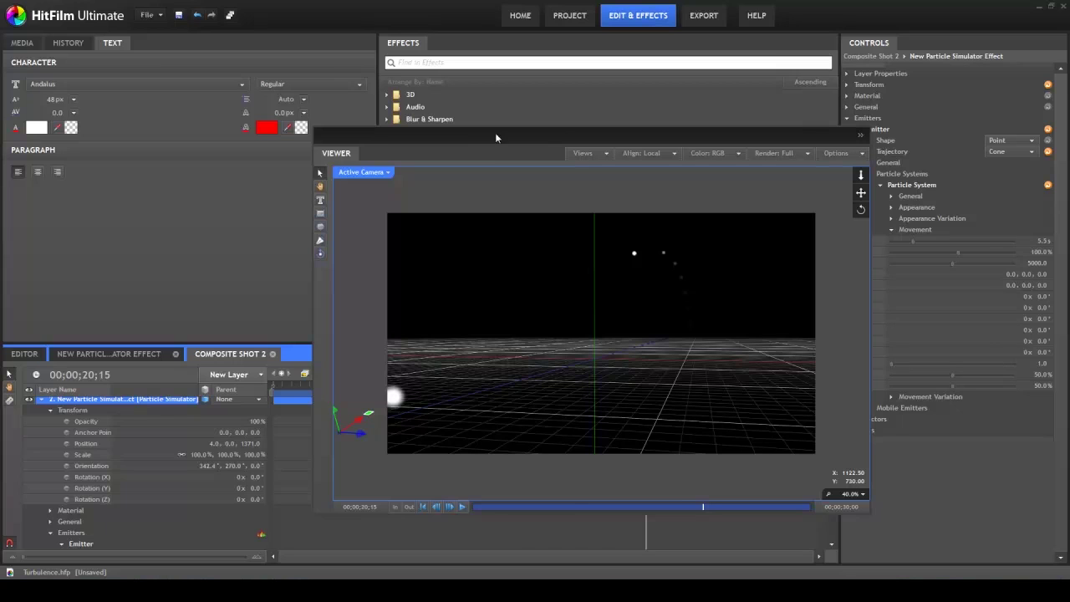
- Dock the floating Viewer in its own column between the Text group and Effects panel
{"action": "left_click_drag", "start_coordinate": [485, 137], "coordinate": [223, 198]}
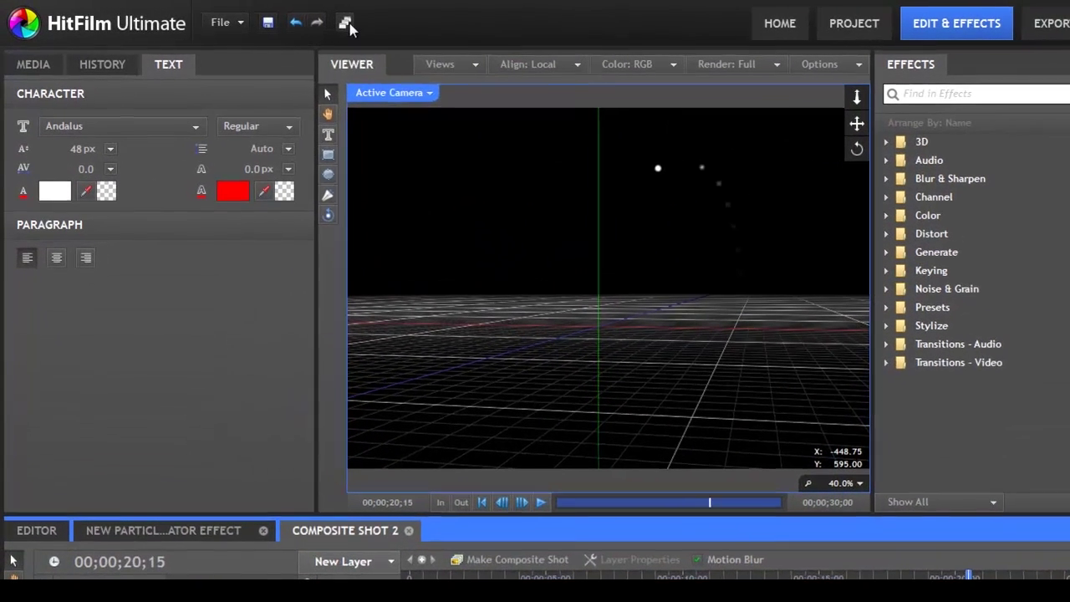
- Hide the History panel, show it again, then reset all panels to the default layout
{"action": "left_click", "coordinate": [230, 15]}
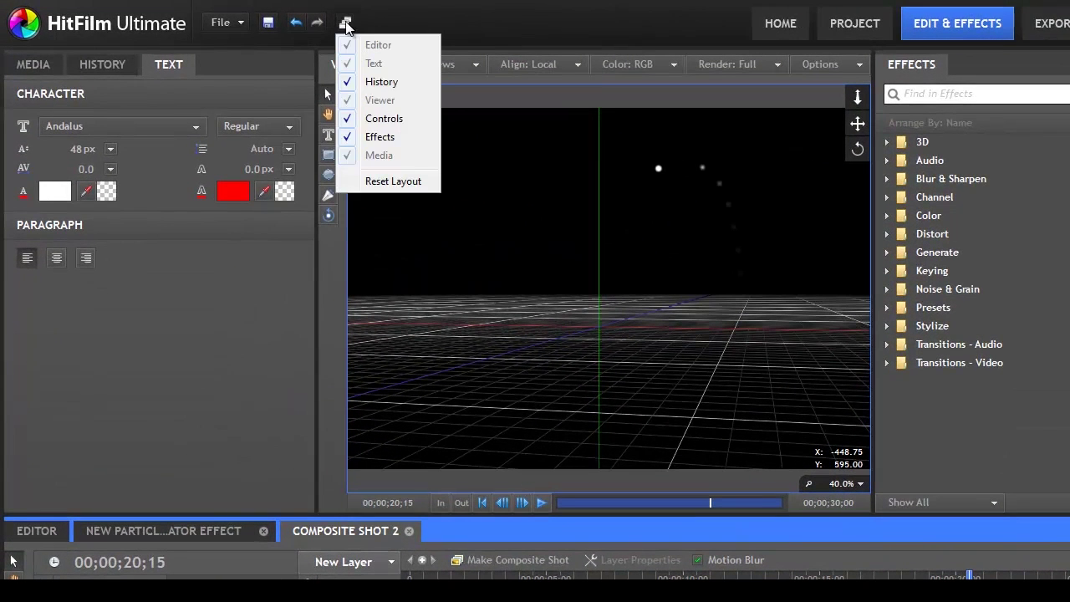
{"action": "left_click", "coordinate": [348, 81]}
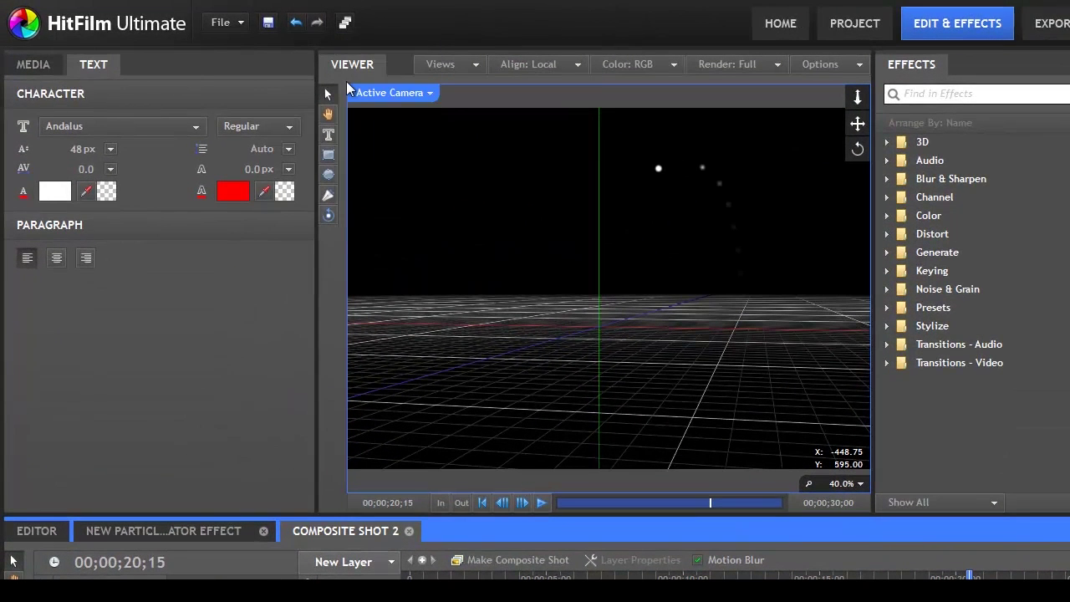
{"action": "left_click", "coordinate": [346, 23]}
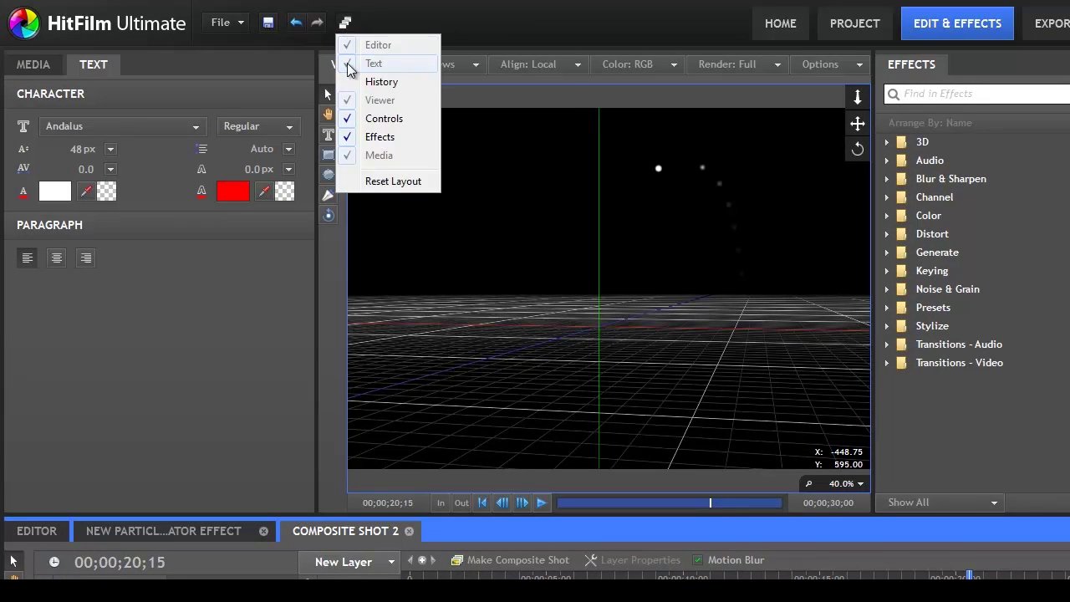
{"action": "left_click", "coordinate": [350, 84]}
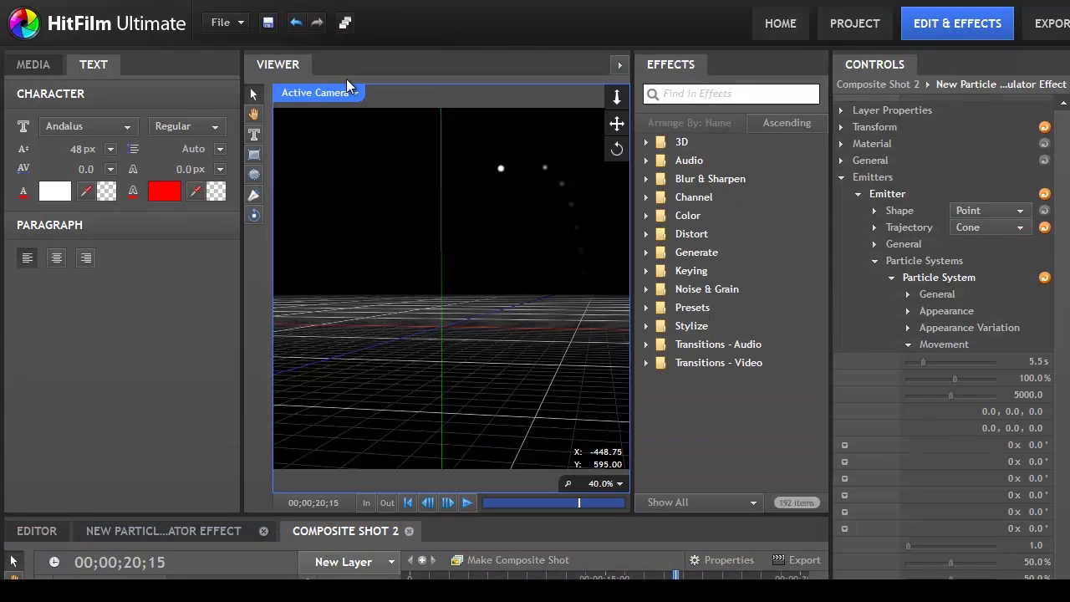
{"action": "left_click", "coordinate": [345, 22]}
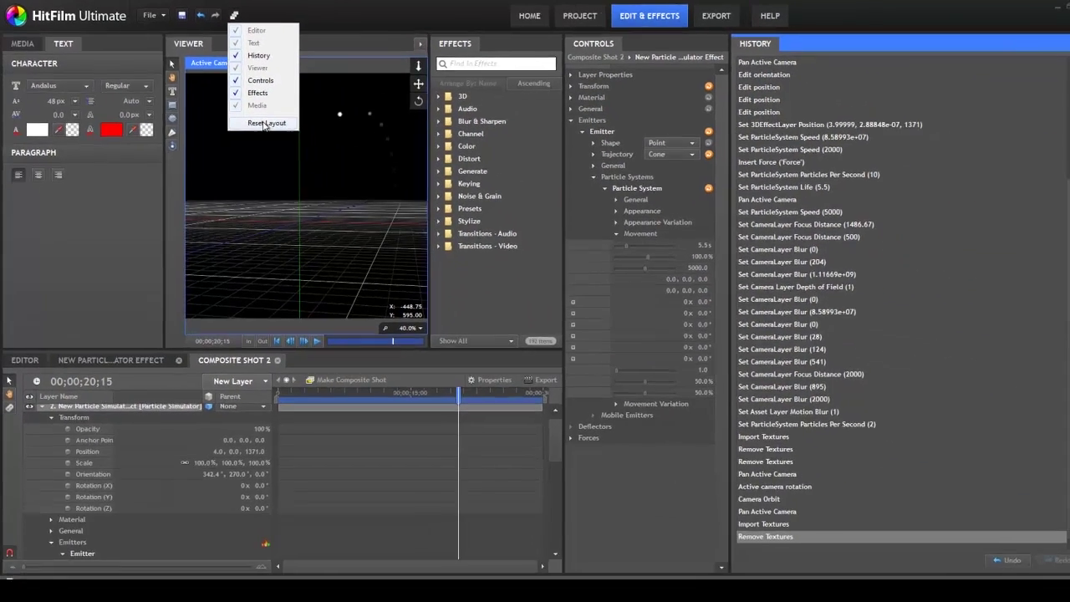
{"action": "left_click", "coordinate": [265, 122]}
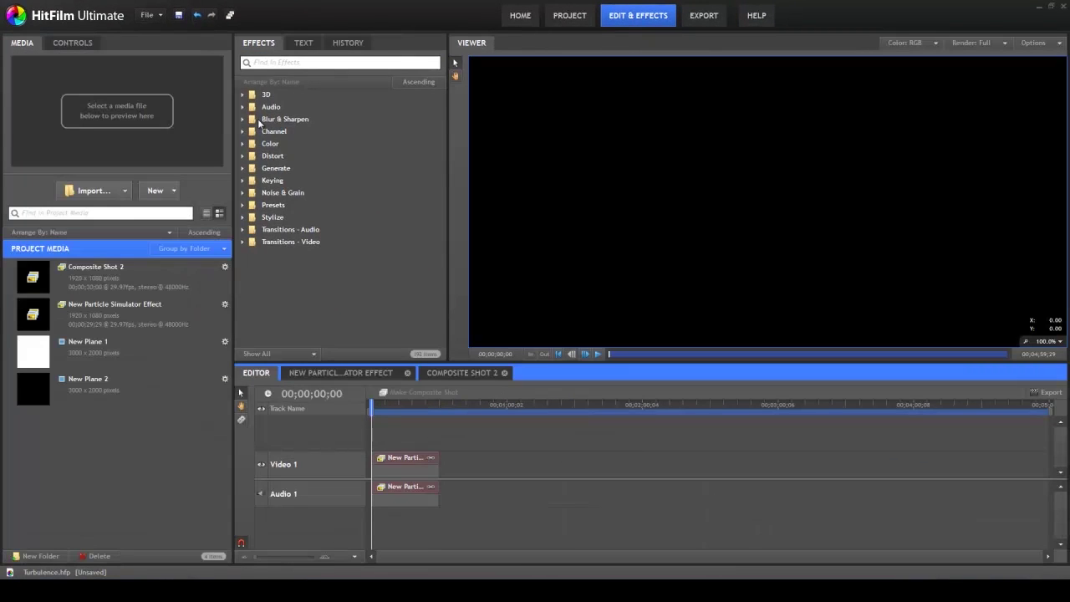
- Switch the timeline to Composite Shot 2 and open the Viewer's Views dropdown
{"action": "left_click", "coordinate": [472, 375]}
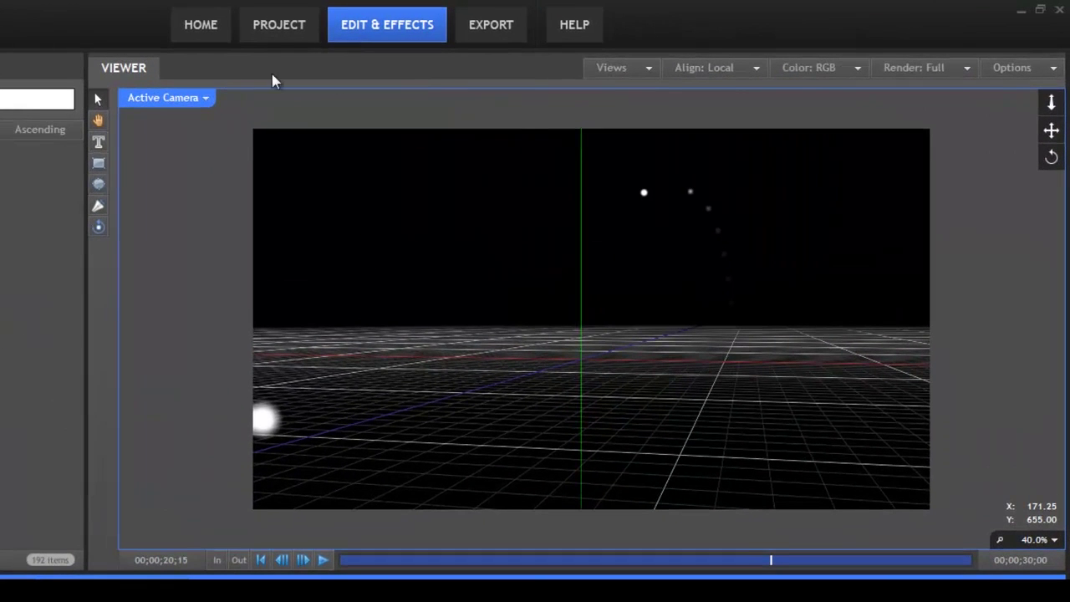
{"action": "left_click", "coordinate": [629, 71]}
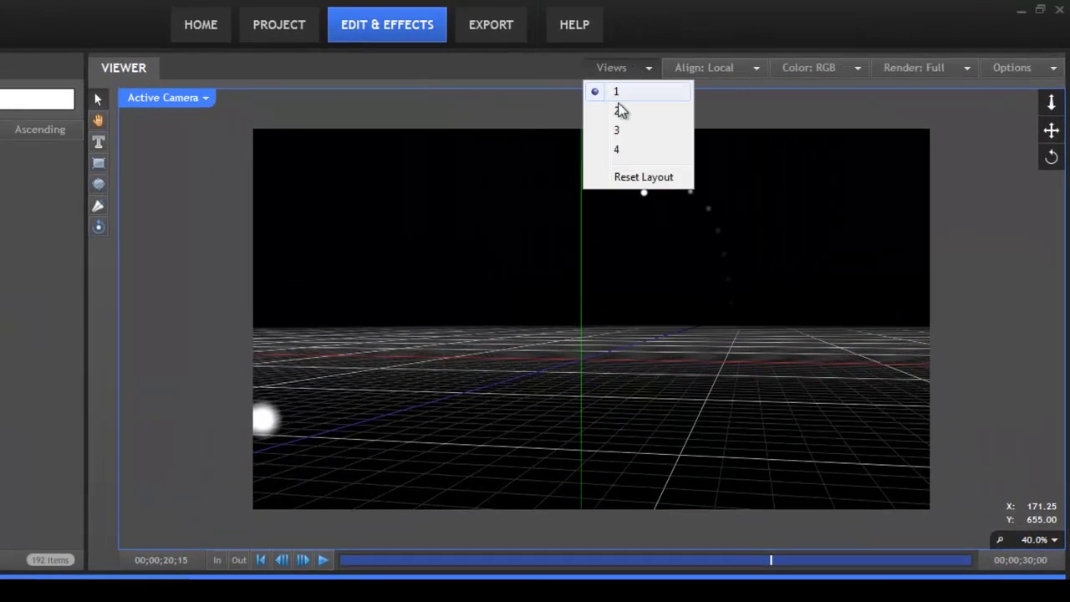
- Split the viewer into four views, narrow the left column and make the Front viewport taller
{"action": "left_click", "coordinate": [625, 151]}
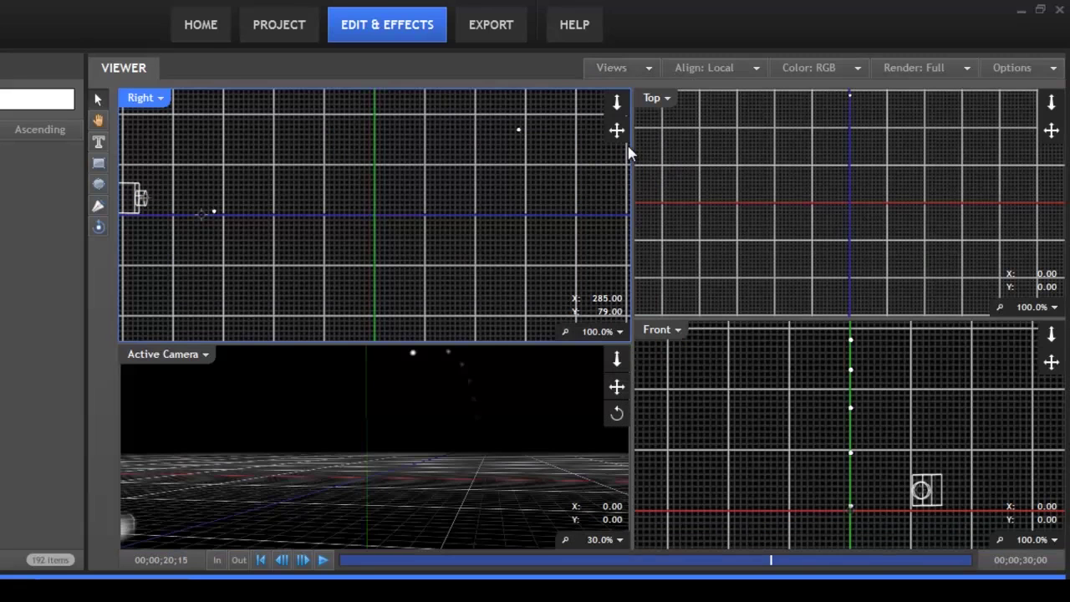
{"action": "left_click_drag", "start_coordinate": [633, 178], "coordinate": [567, 182]}
{"action": "left_click", "coordinate": [695, 318]}
{"action": "left_click_drag", "start_coordinate": [695, 318], "coordinate": [697, 272]}
- Change the top-right viewport from Top to Bottom view and enlarge it
{"action": "left_click", "coordinate": [603, 100]}
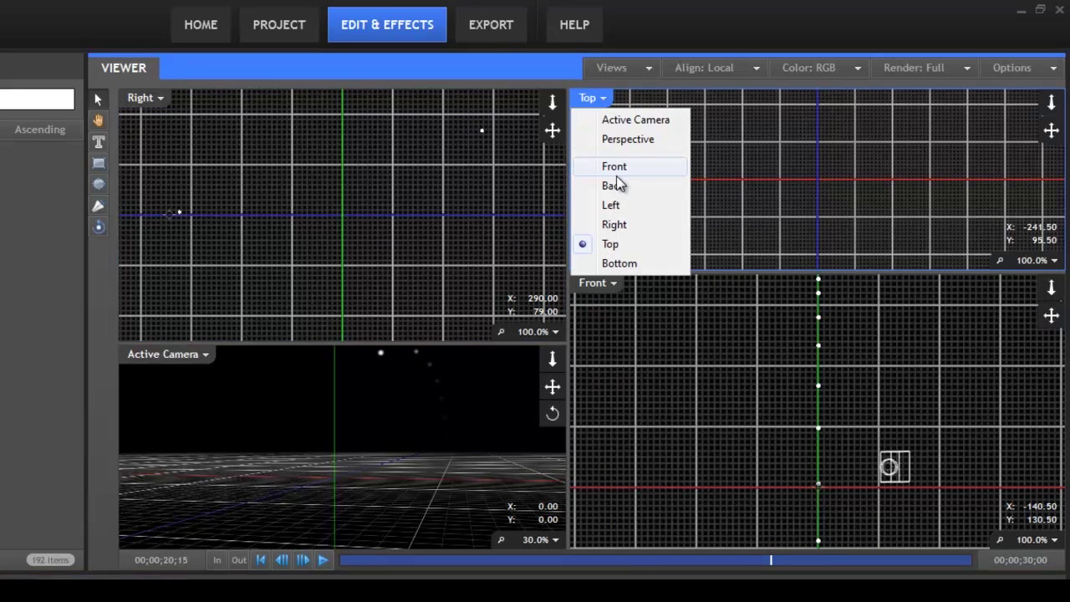
{"action": "left_click", "coordinate": [619, 263]}
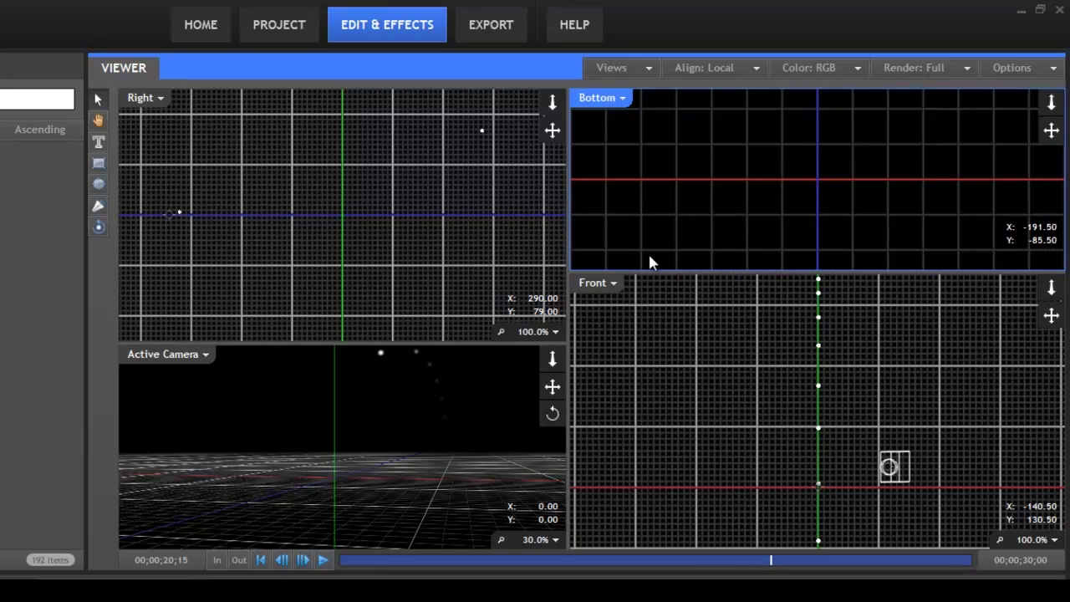
{"action": "left_click_drag", "start_coordinate": [667, 268], "coordinate": [671, 323]}
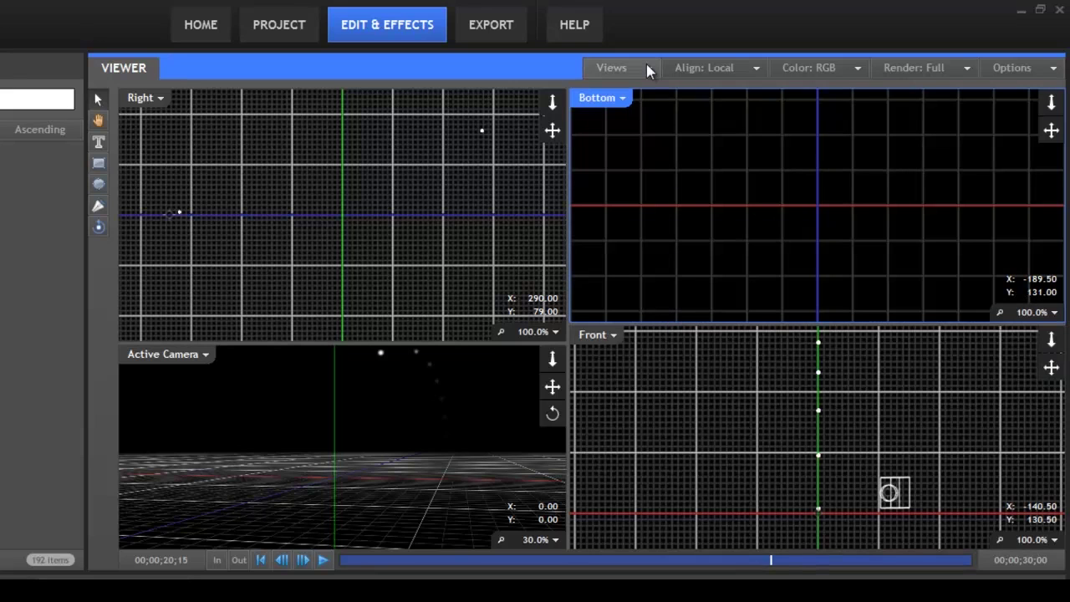